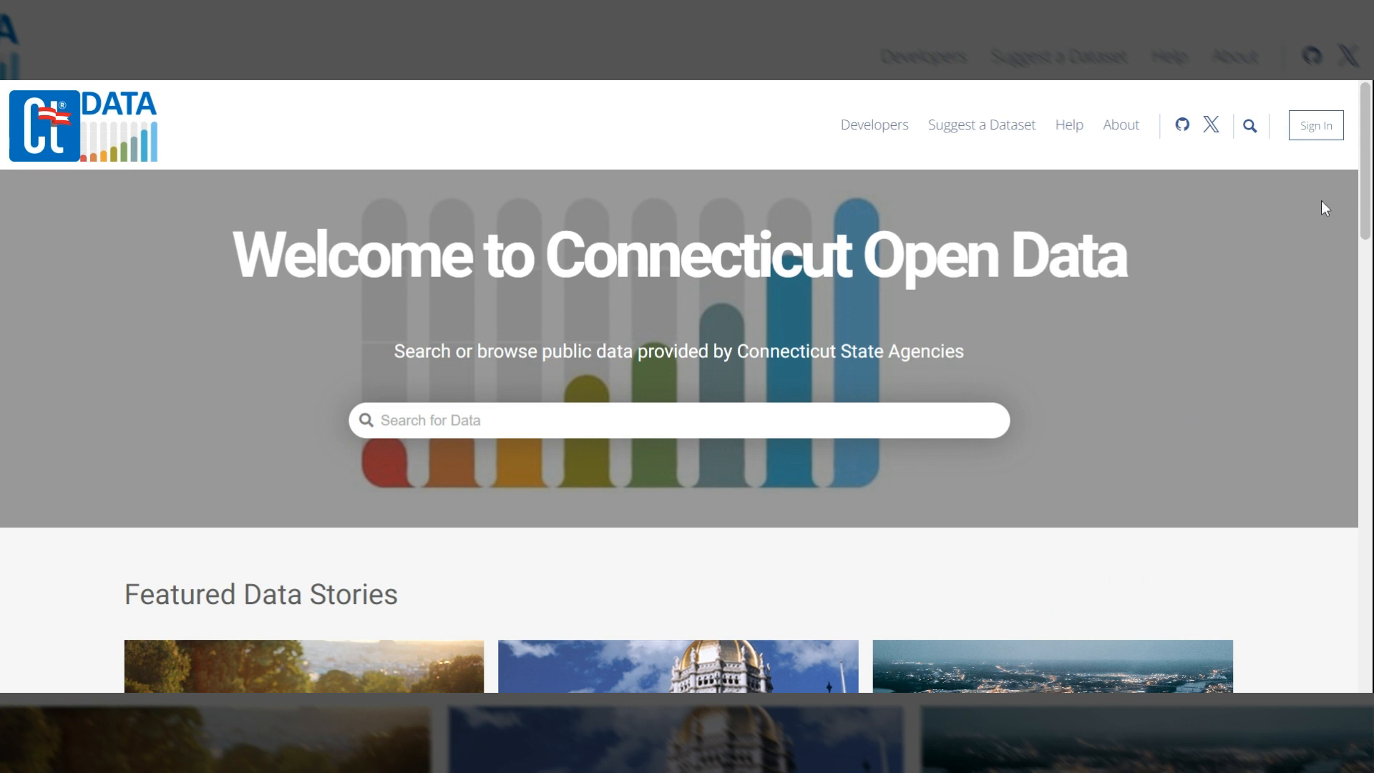
Sign in to the Connecticut Open Data portal with the saved account credentials
left_click(1324, 134)
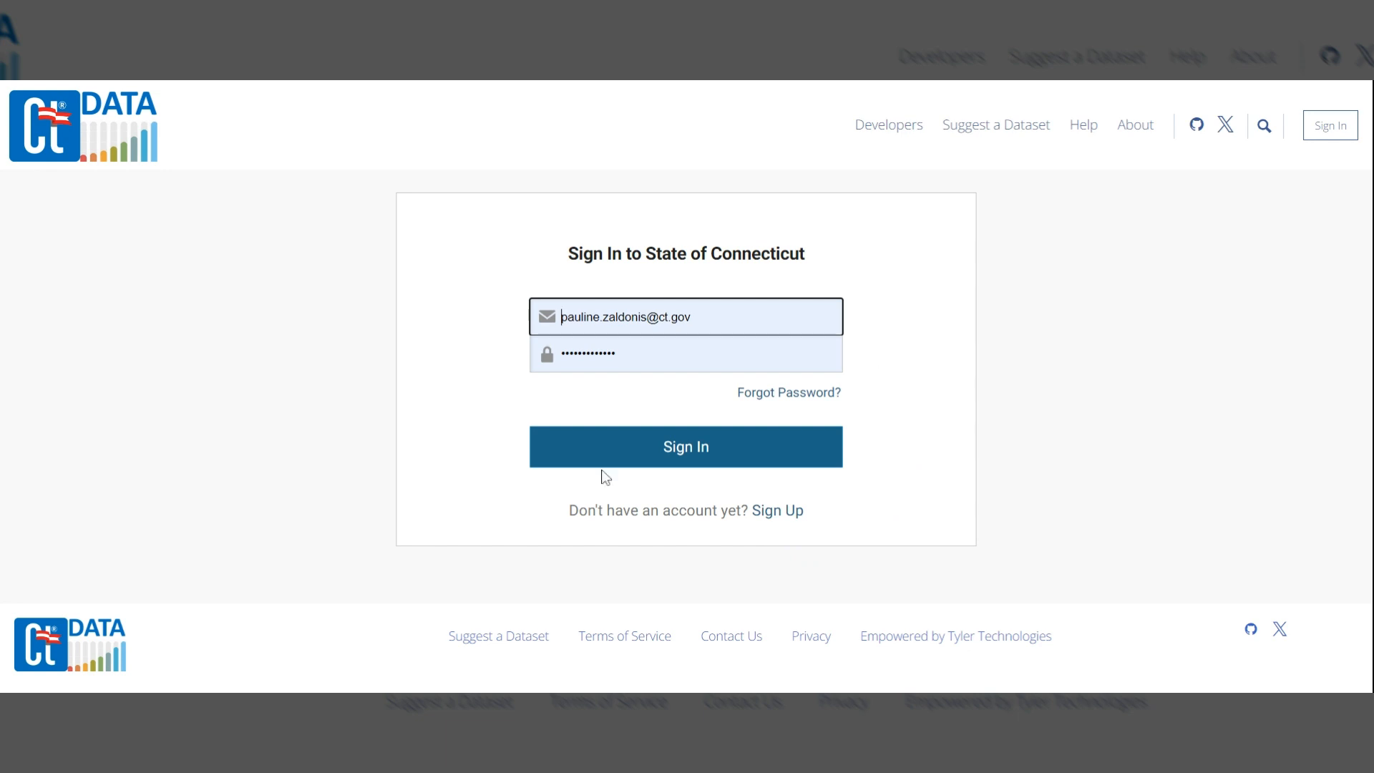
left_click(744, 460)
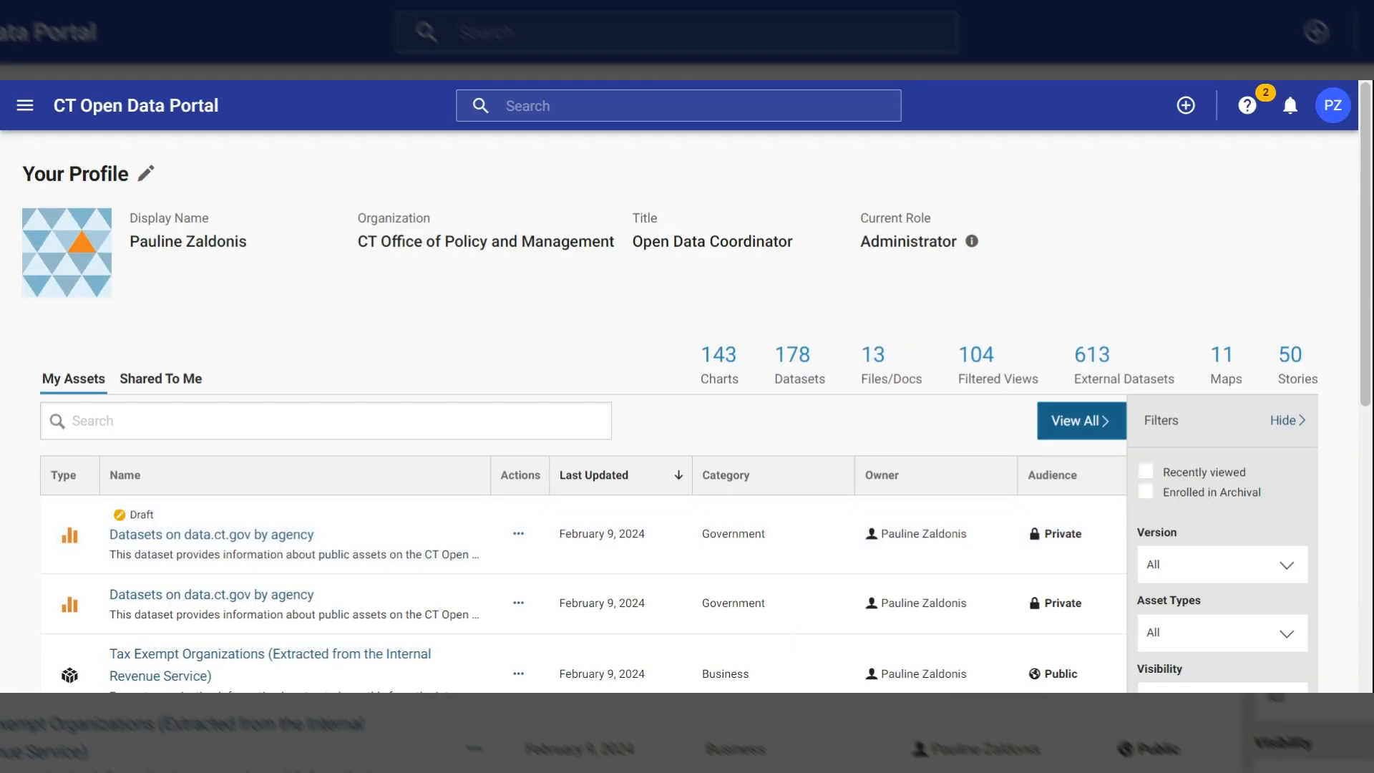
Search your assets for "public assets" and open the "Public assets on data.ct.gov" dataset
left_click(325, 421)
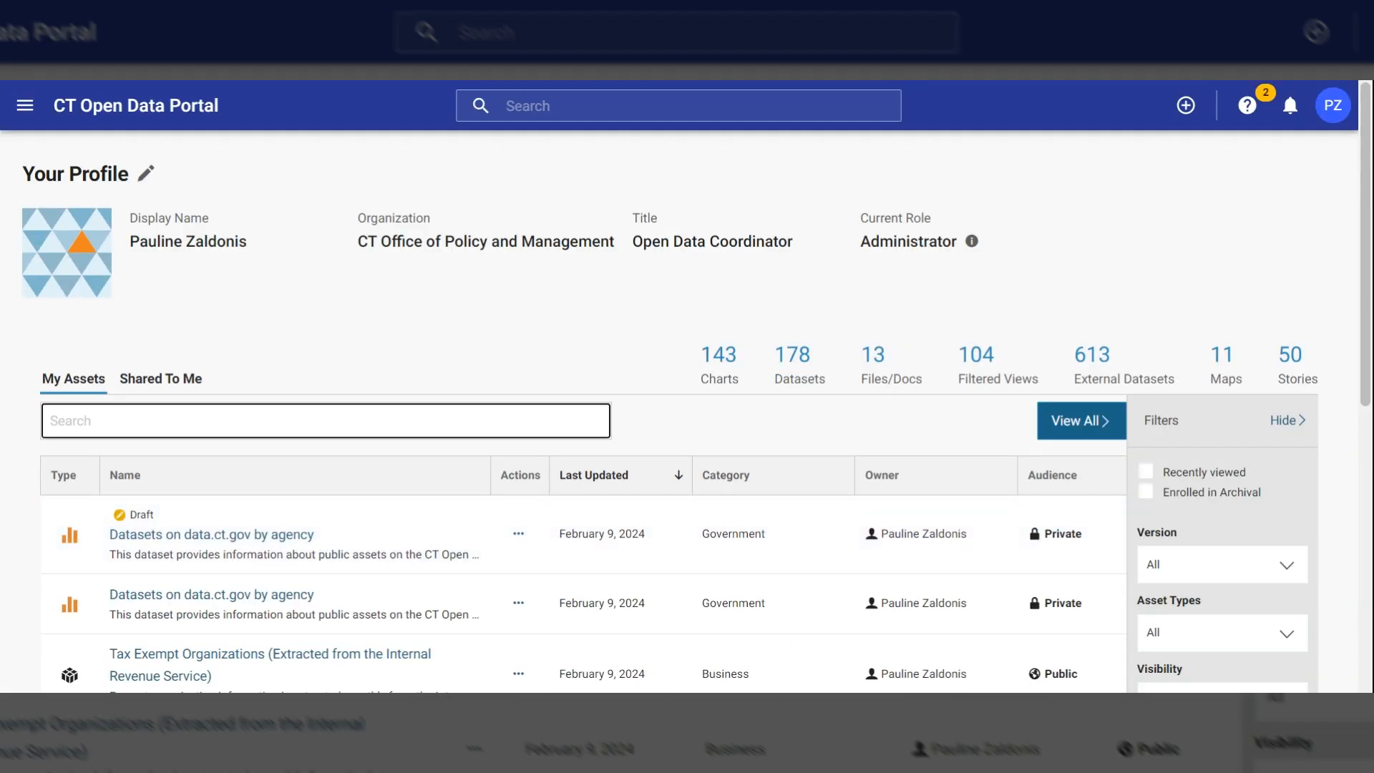
type("public")
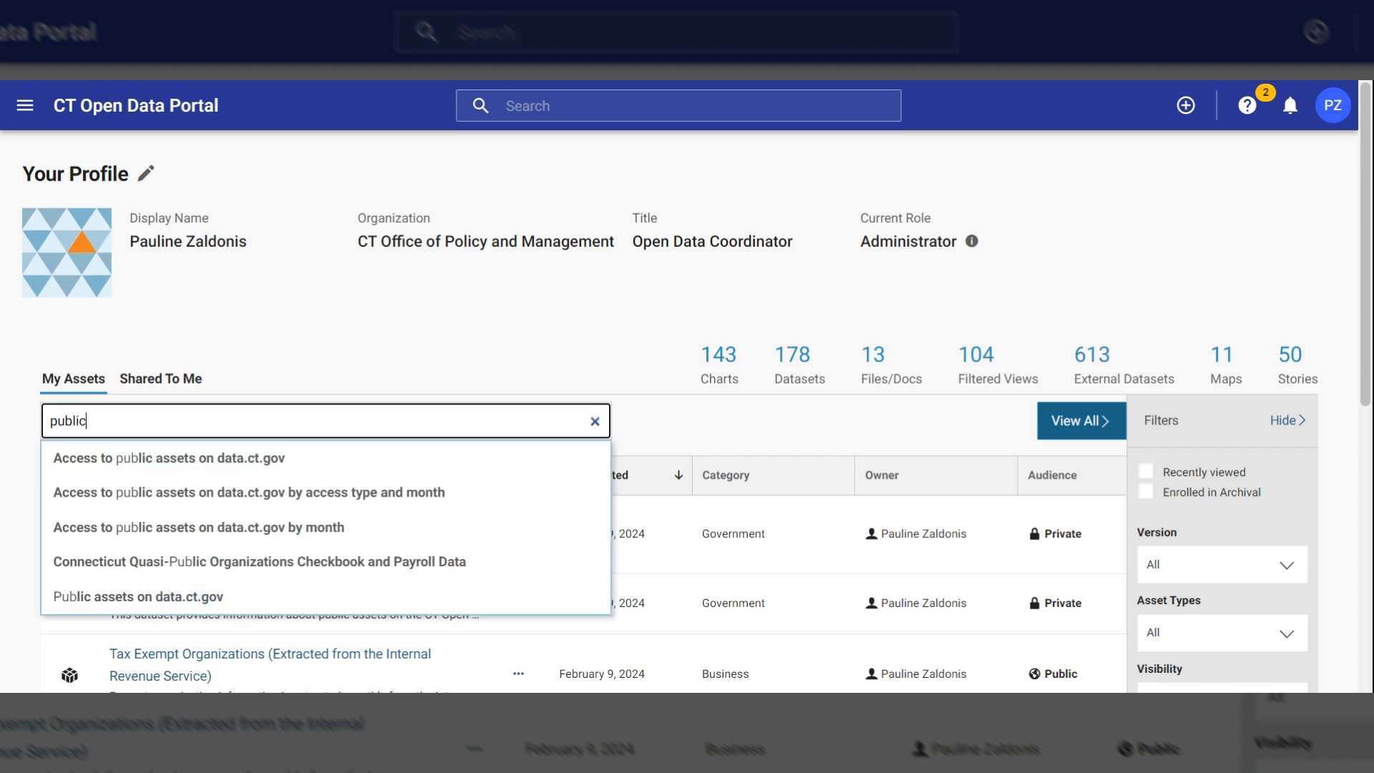
type(" assets")
key("Return")
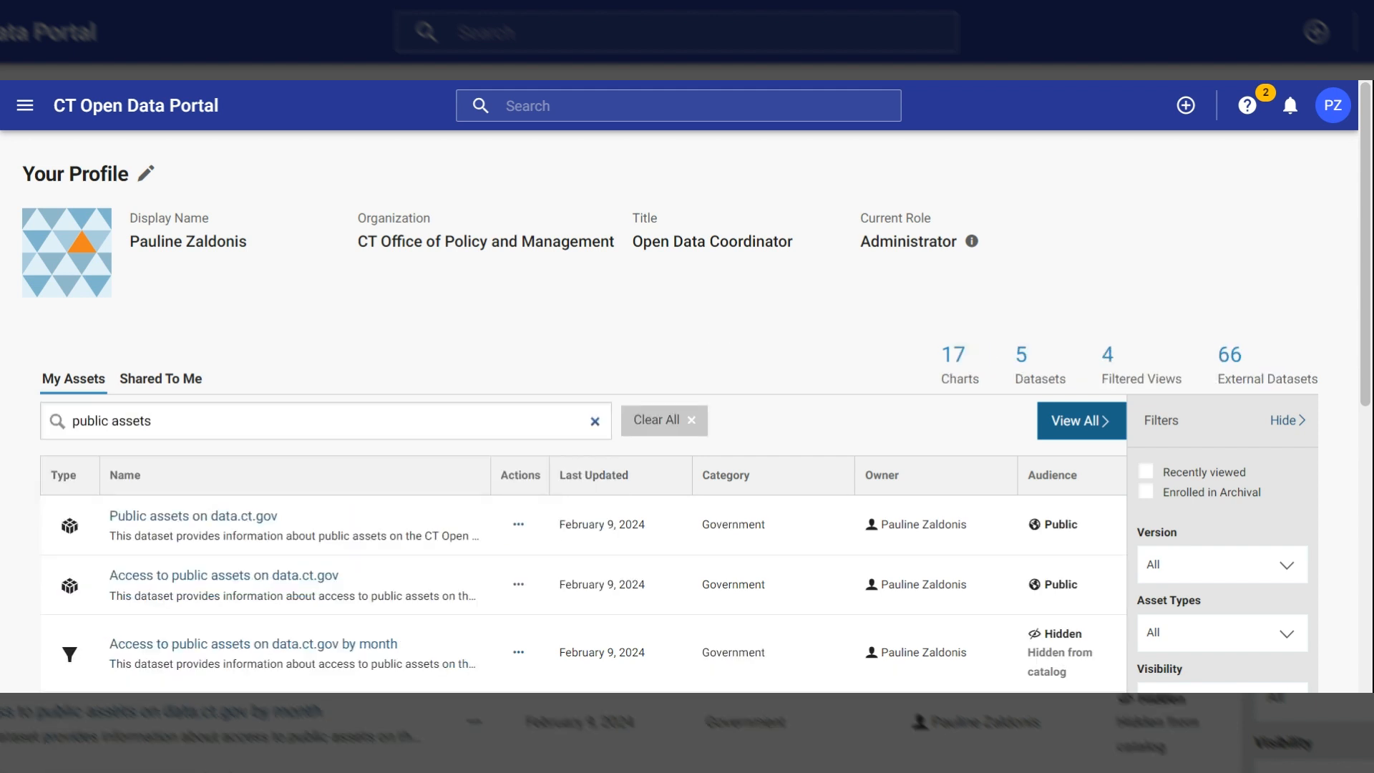
left_click(260, 516)
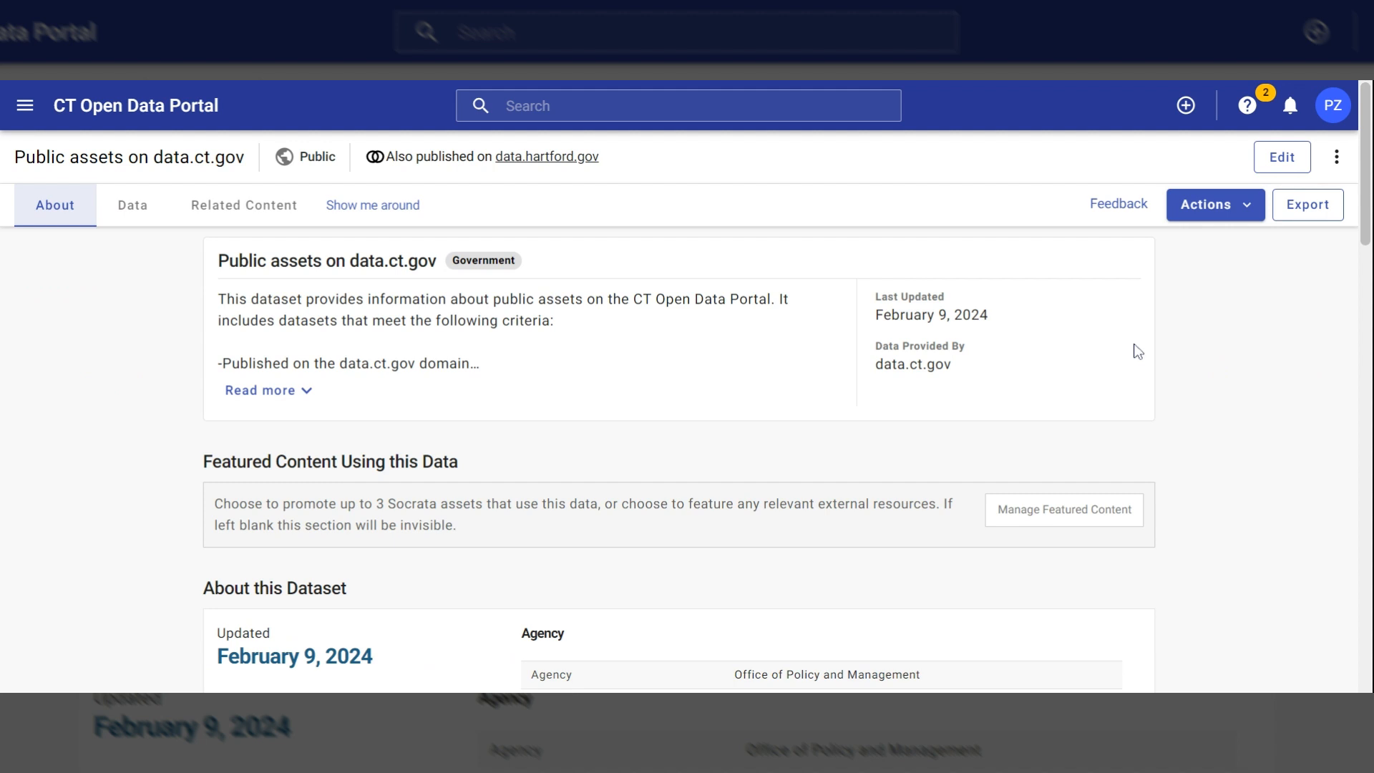
Review the dataset's full description, update details and topics, and expand the column list to show all columns
left_click(276, 392)
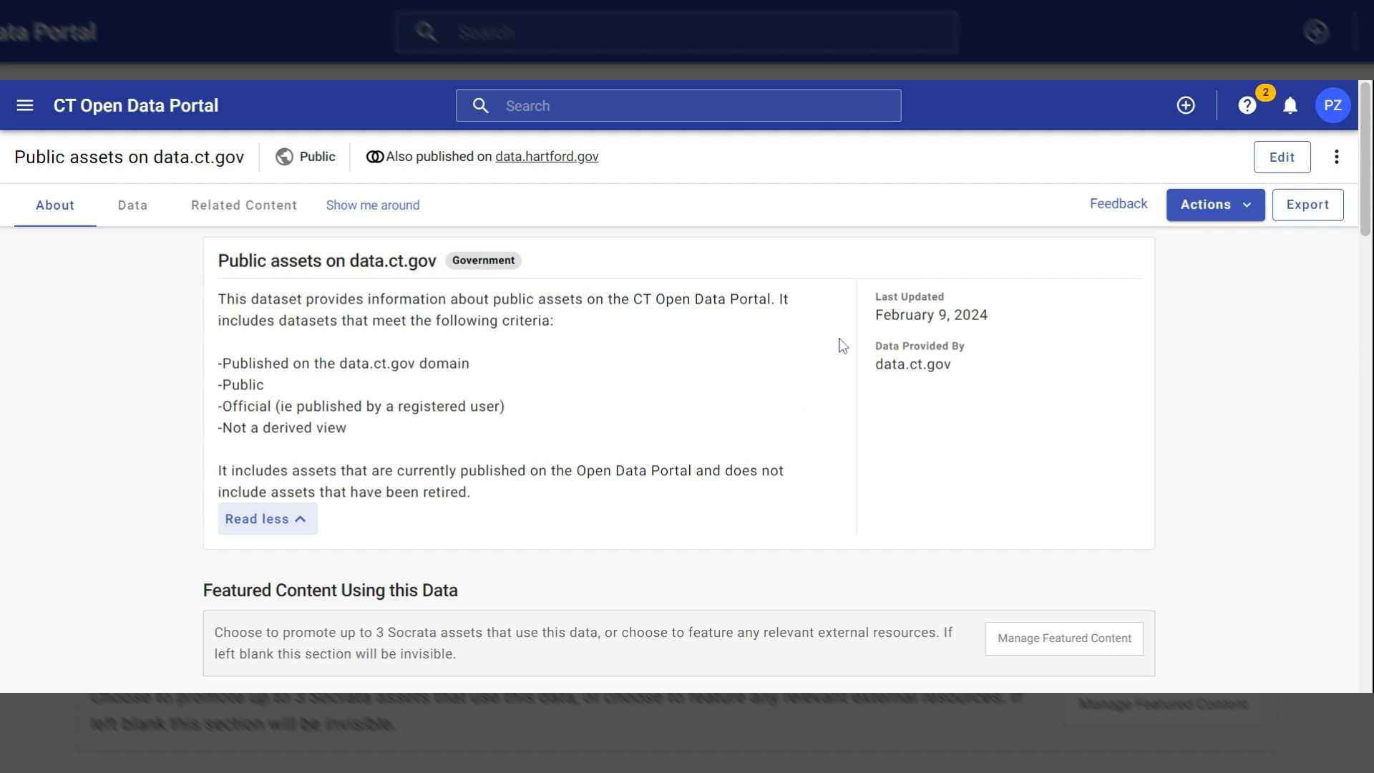
scroll(1063, 357, "down", 2)
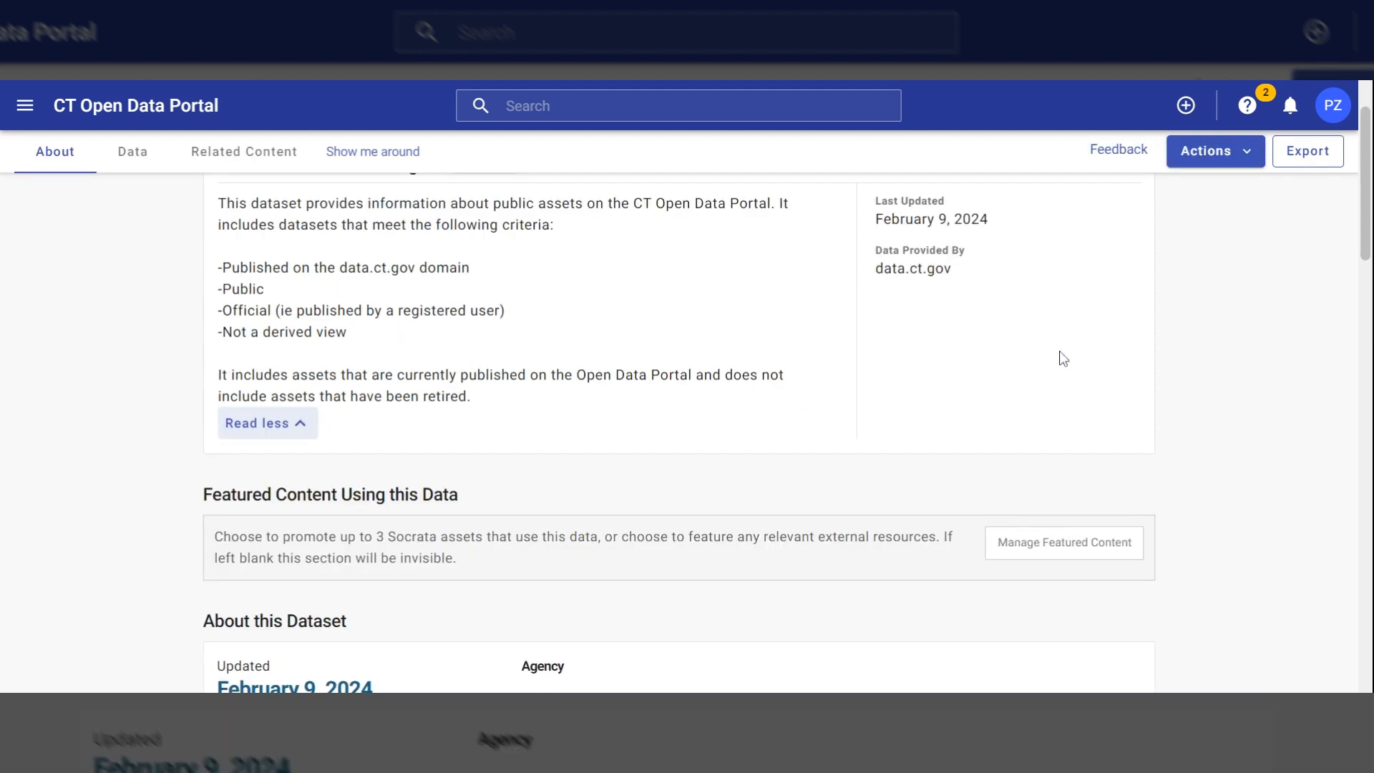
scroll(1062, 358, "down", 5)
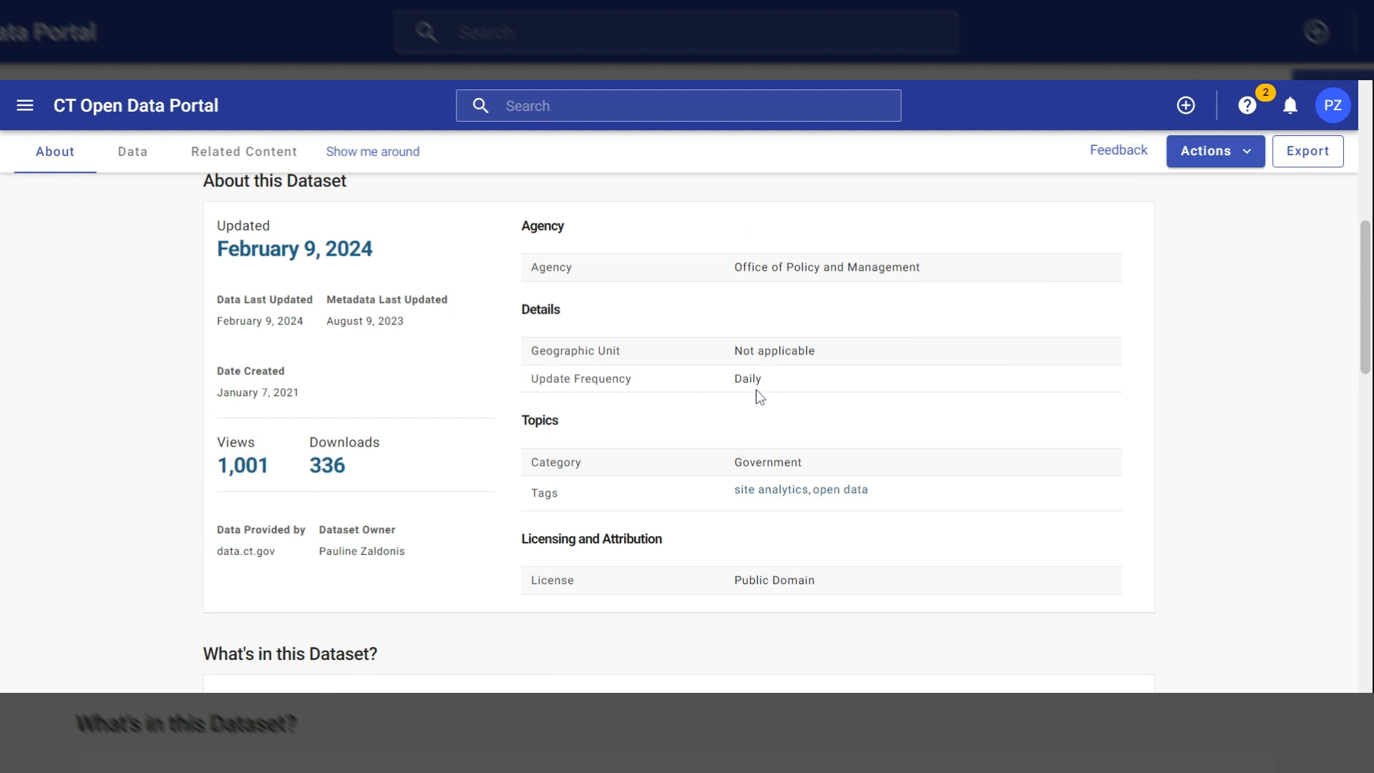
scroll(1113, 395, "down", 3)
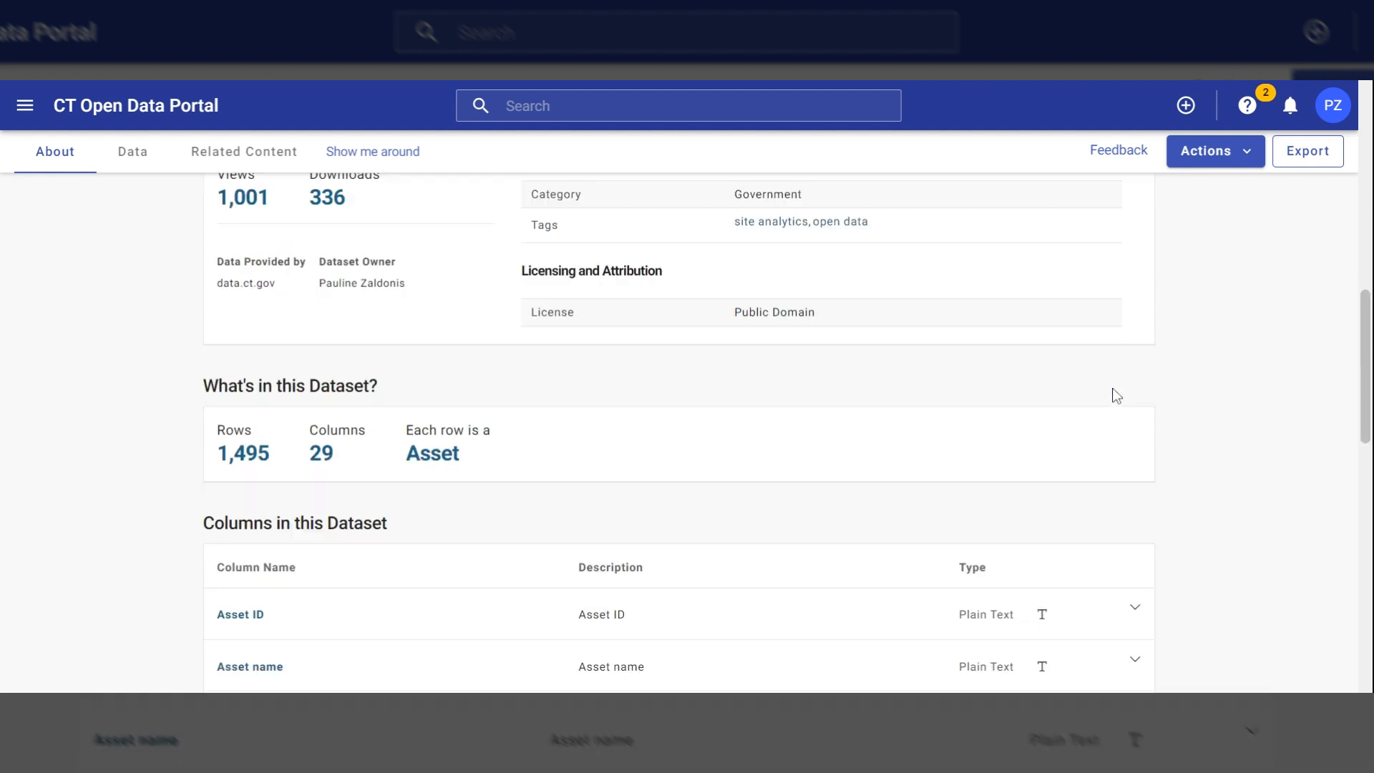
scroll(1116, 396, "down", 3)
scroll(1145, 398, "down", 1)
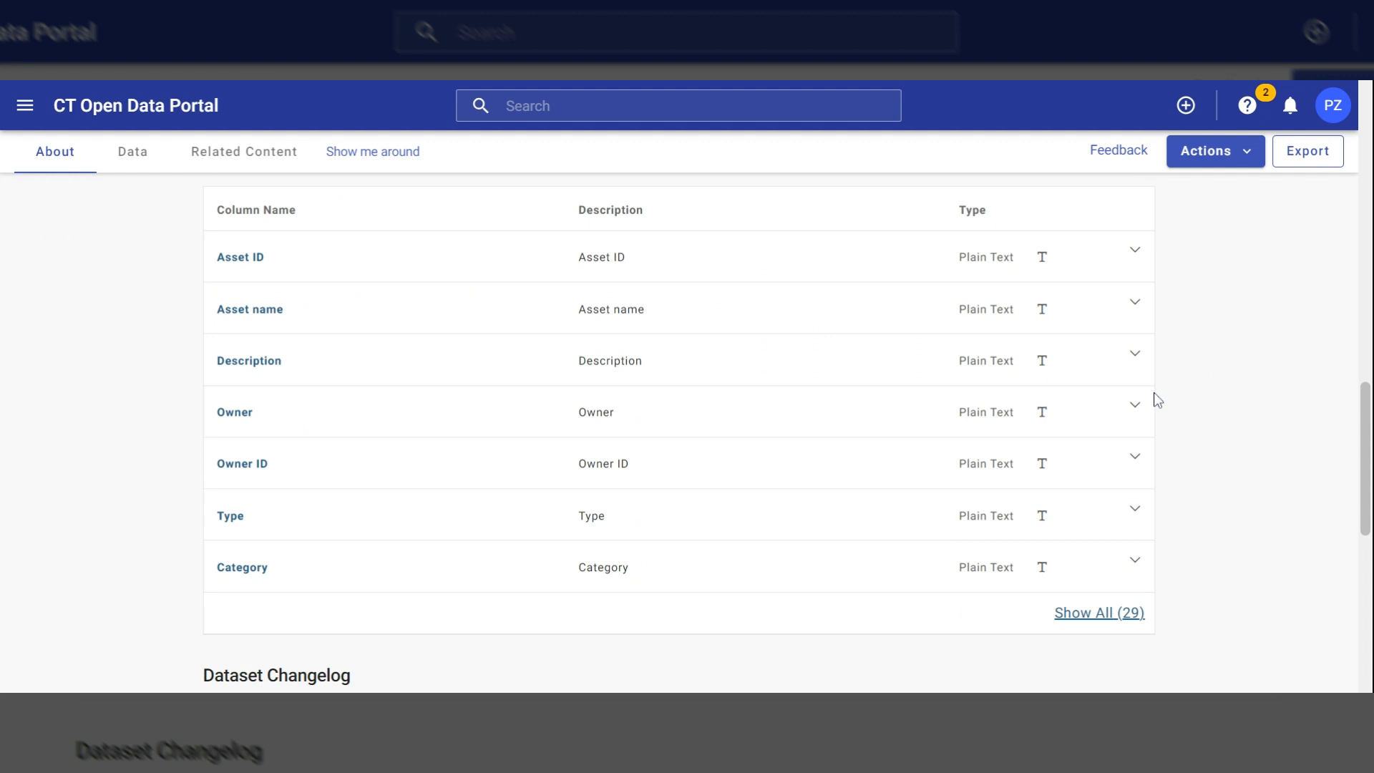
left_click(1099, 612)
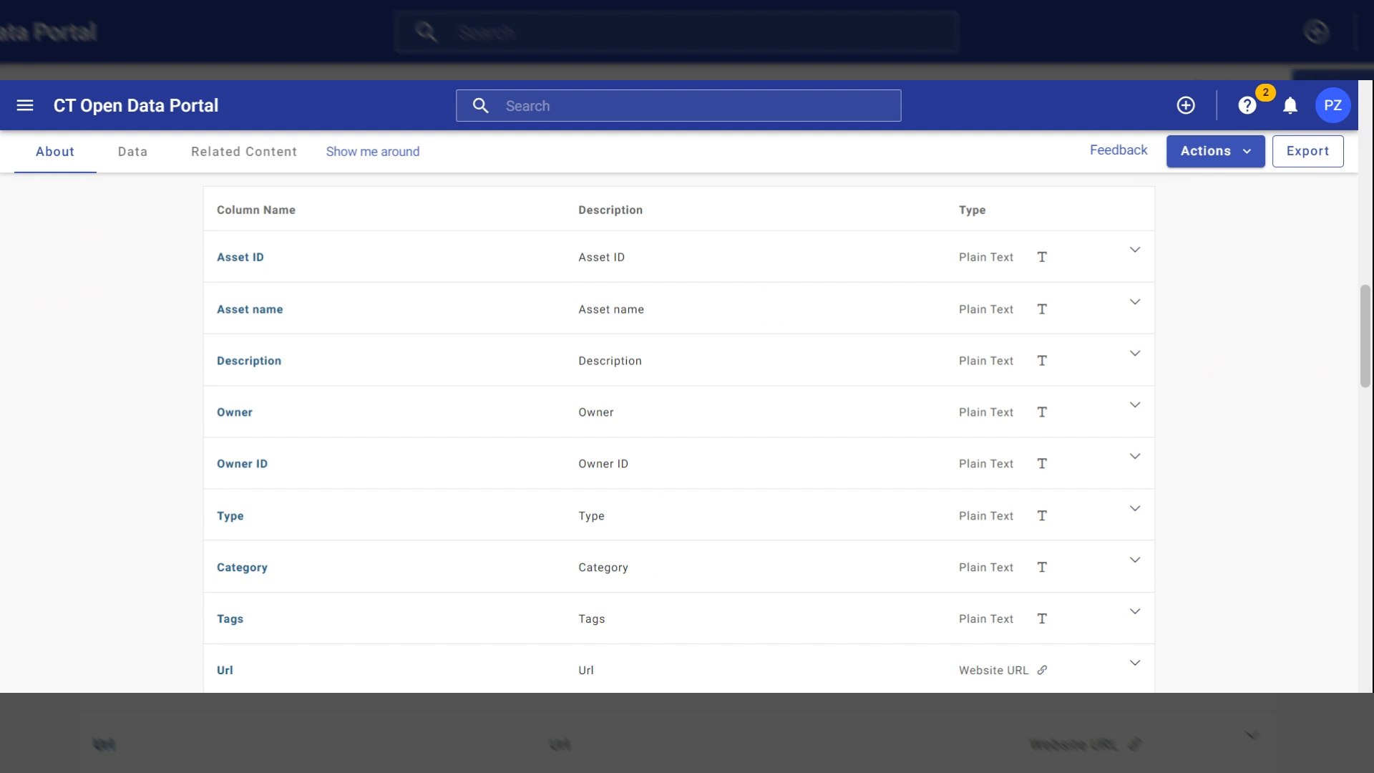
Create a new visualization from the "Public assets on data.ct.gov" dataset
left_click(1250, 163)
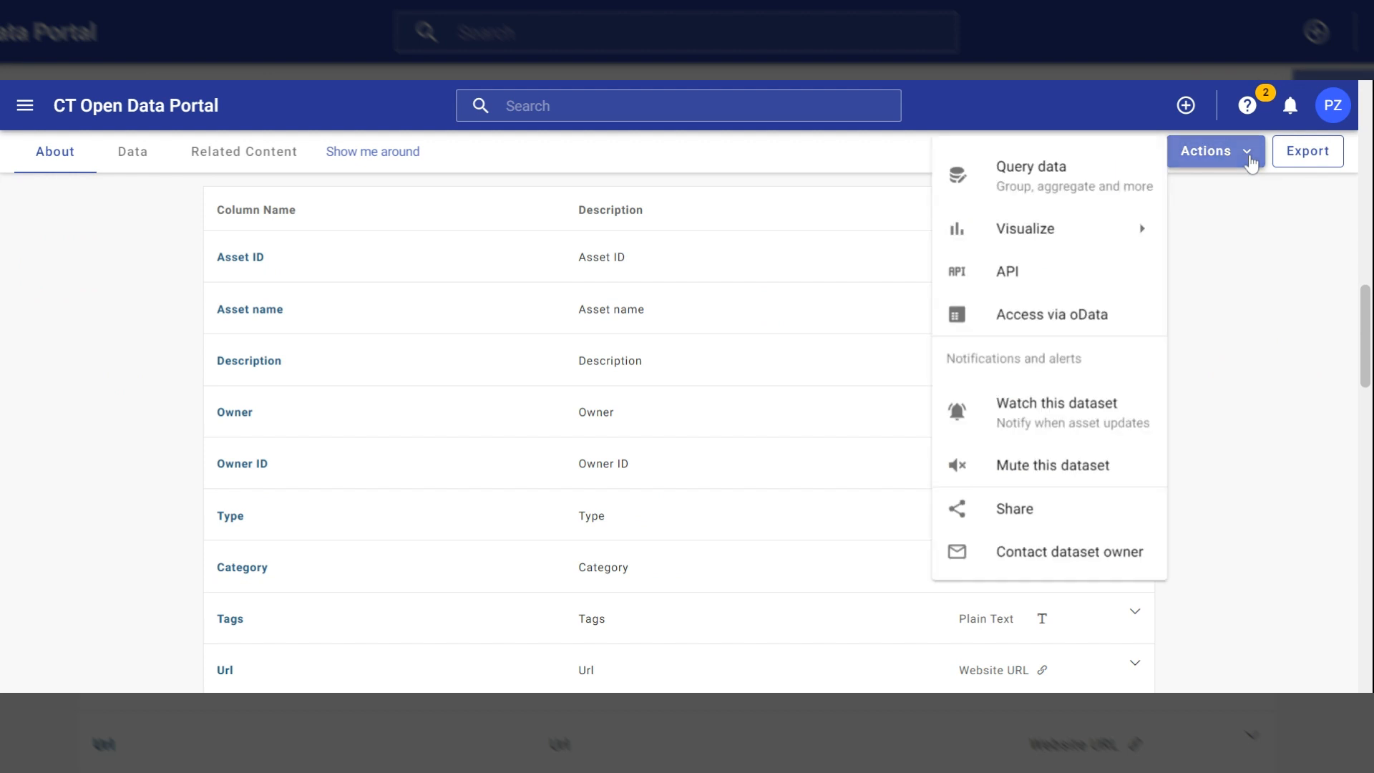
left_click(1139, 236)
left_click(1239, 149)
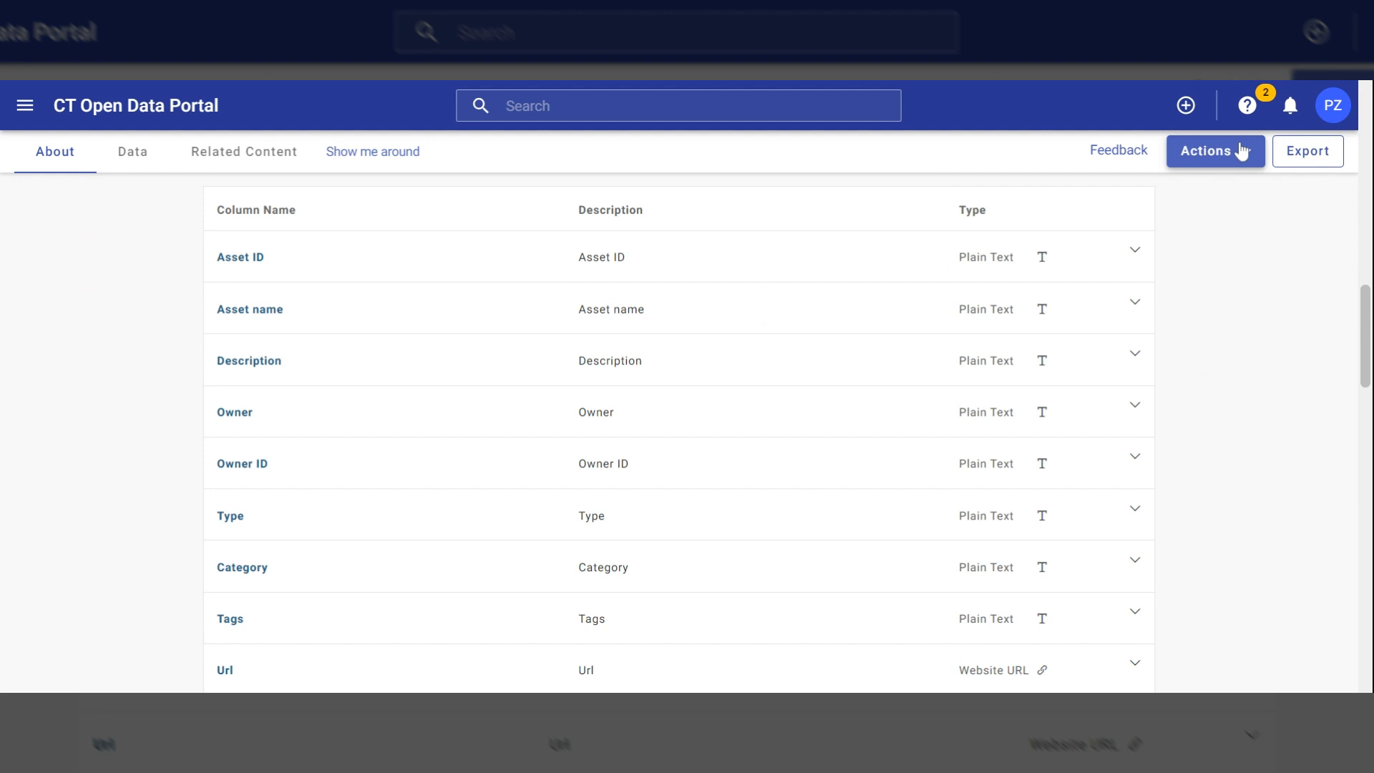
left_click(1239, 149)
left_click(1037, 229)
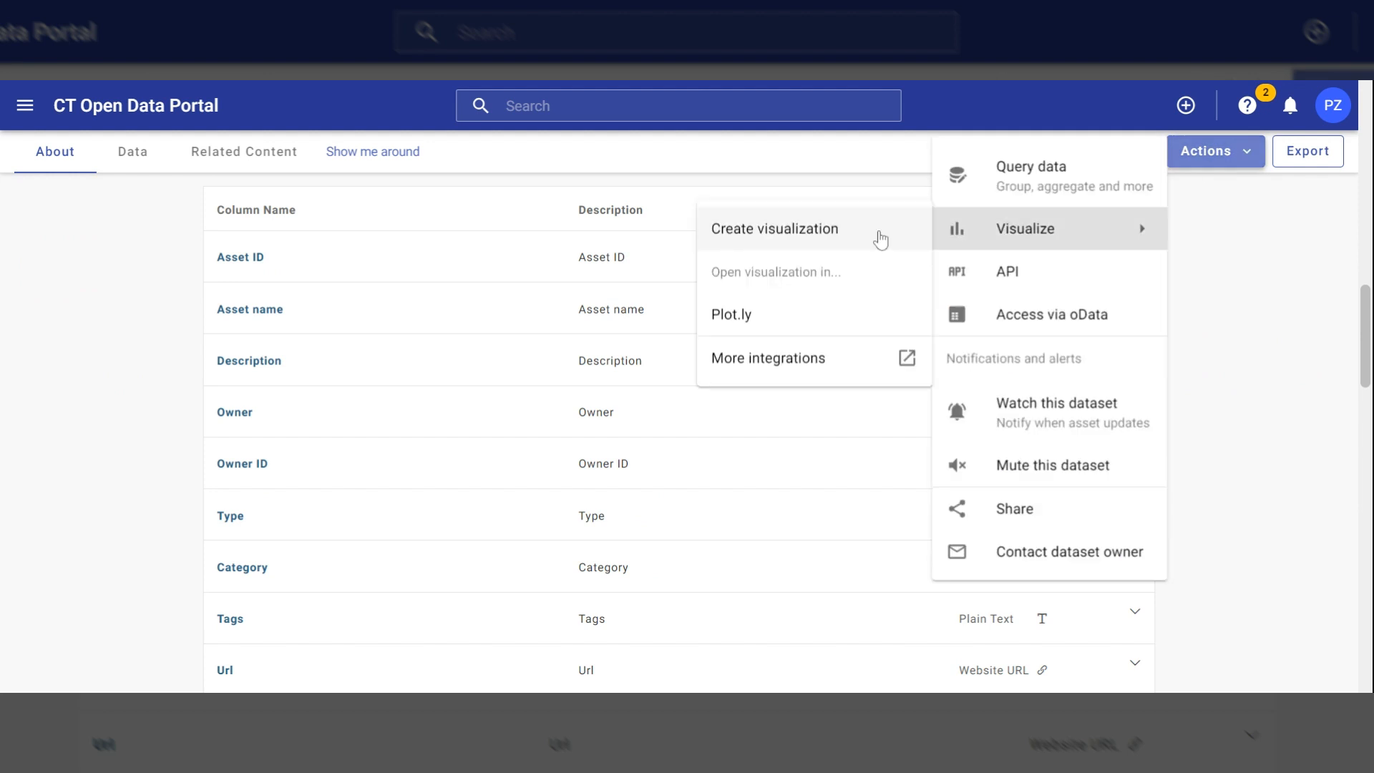
left_click(880, 240)
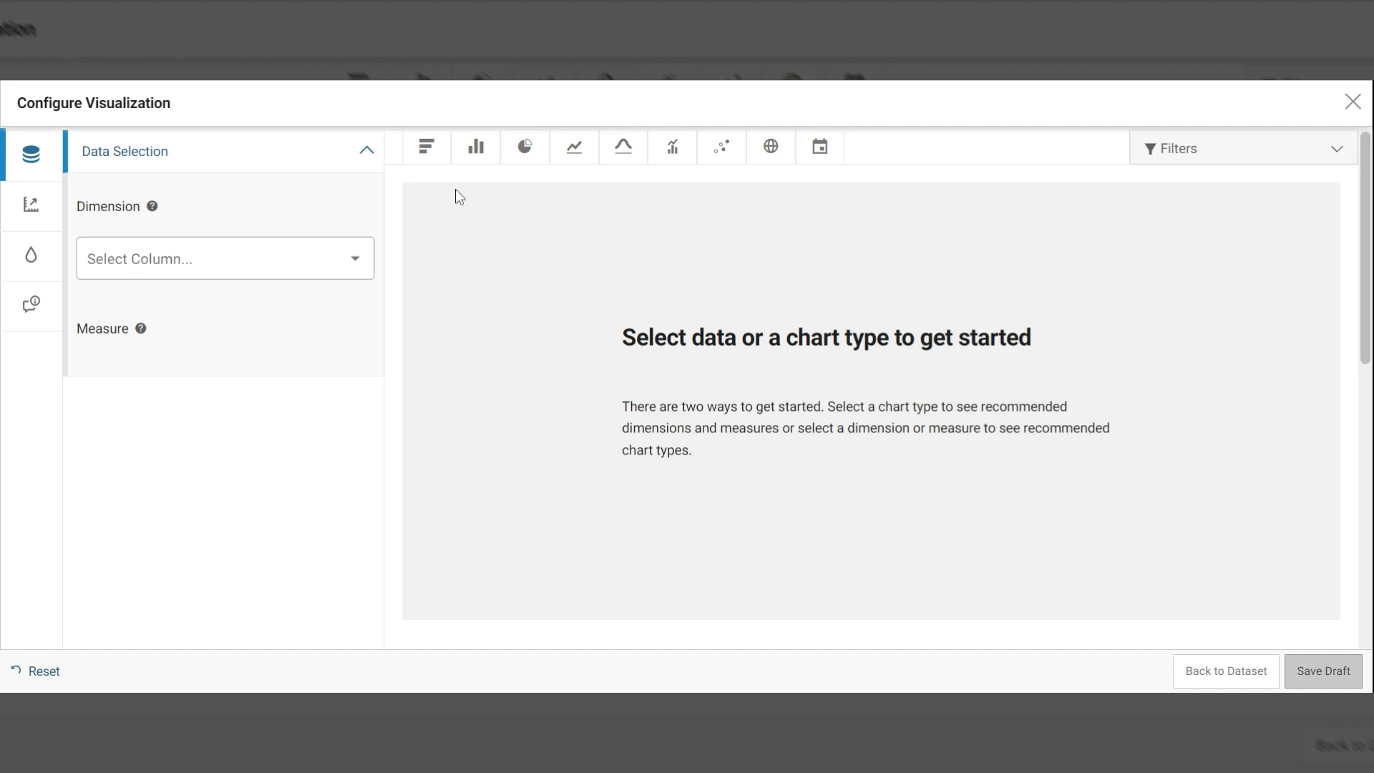
Make the visualization a horizontal bar chart and widen its label area until the full agency names fit
left_click(427, 148)
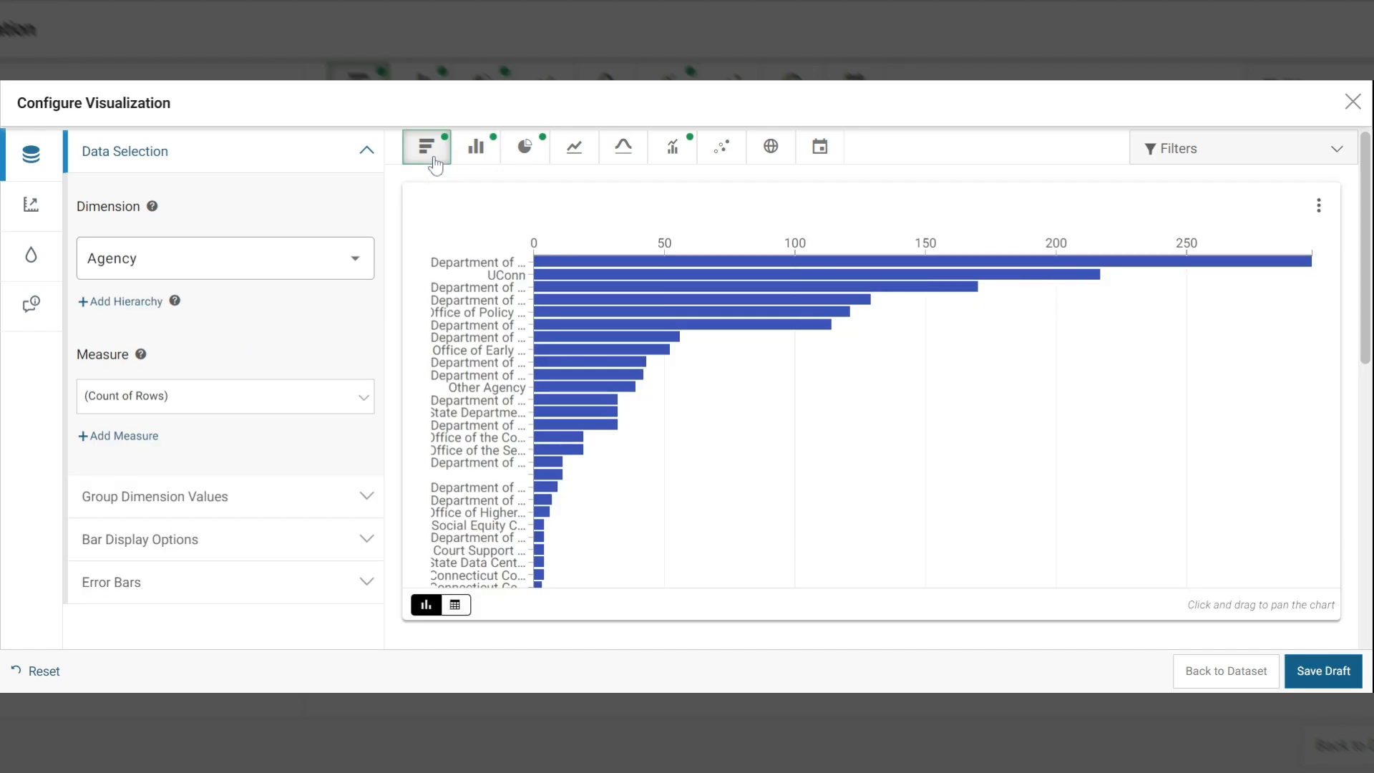
mouse_move(437, 370)
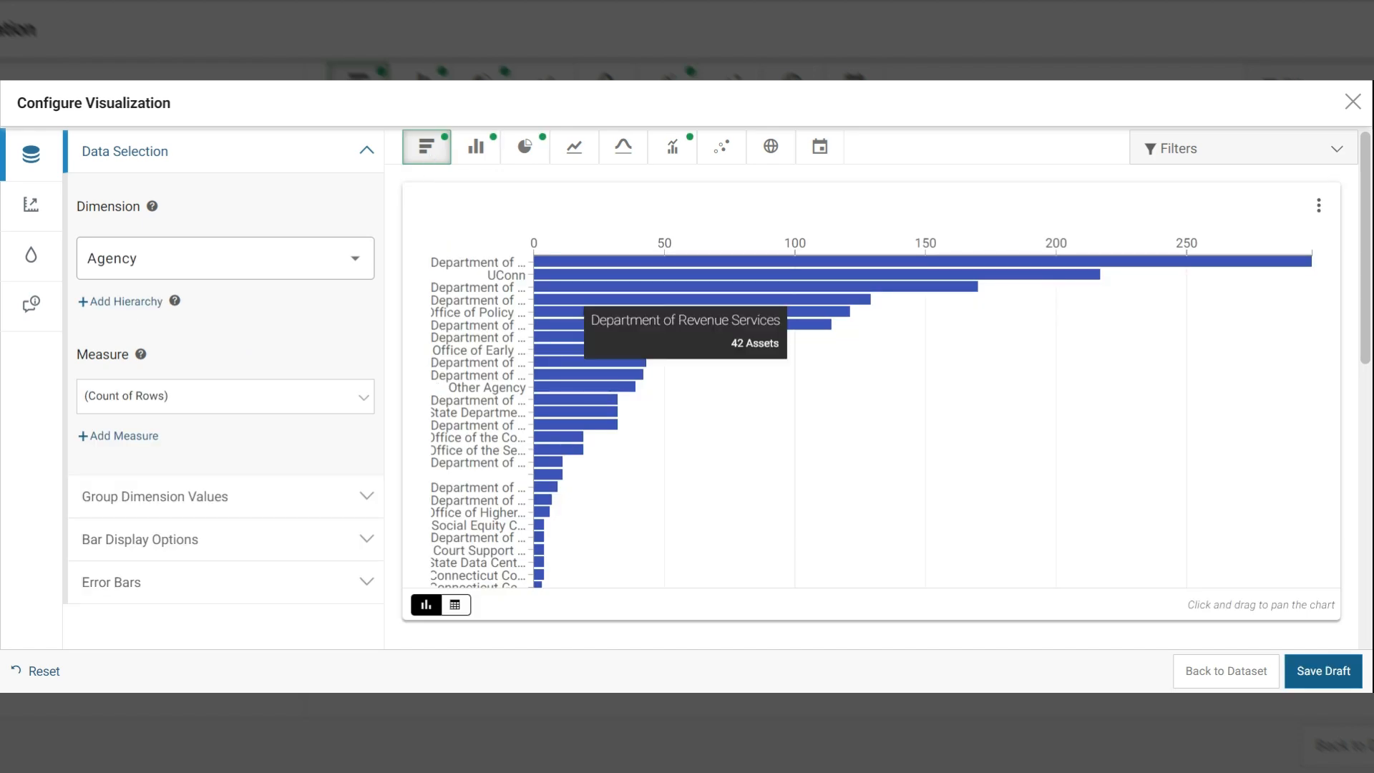
left_click_drag(522, 286, 676, 286)
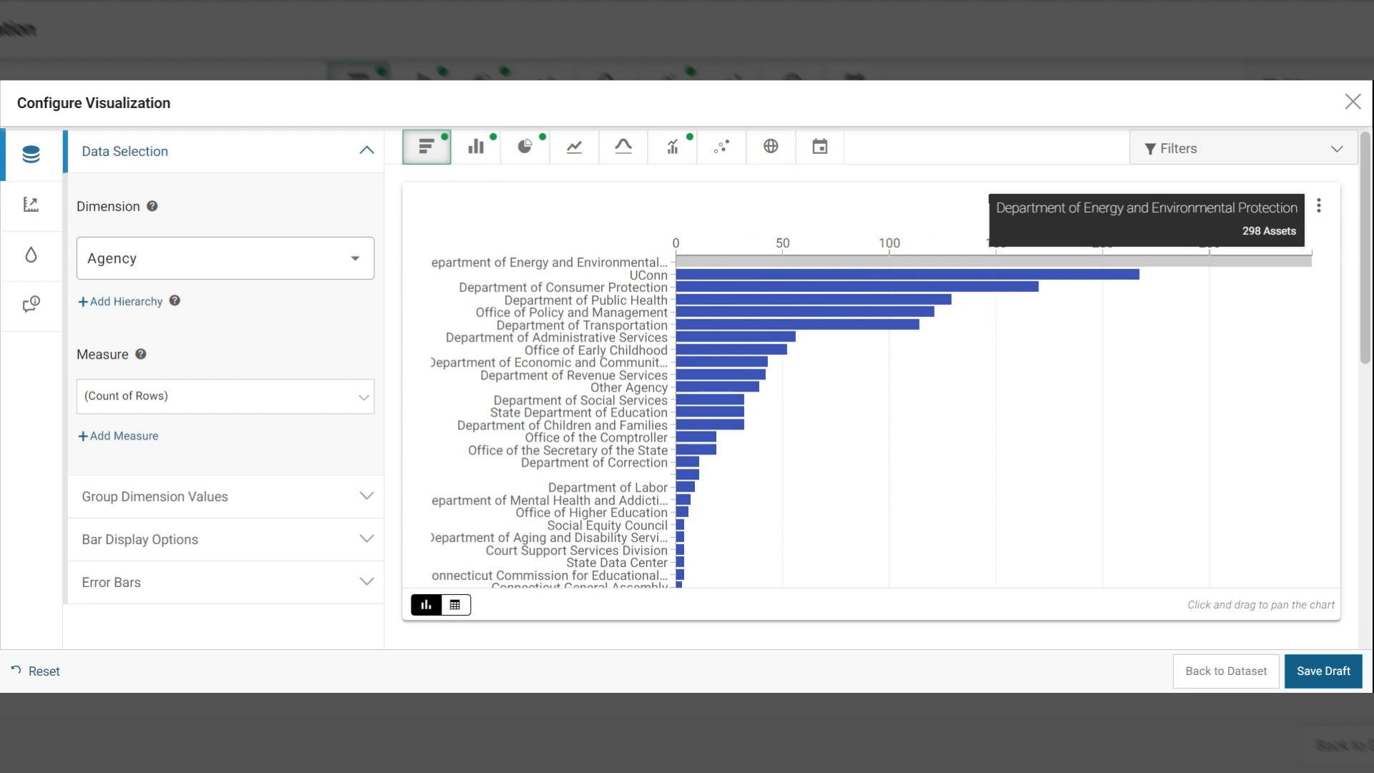
left_click_drag(660, 279, 788, 268)
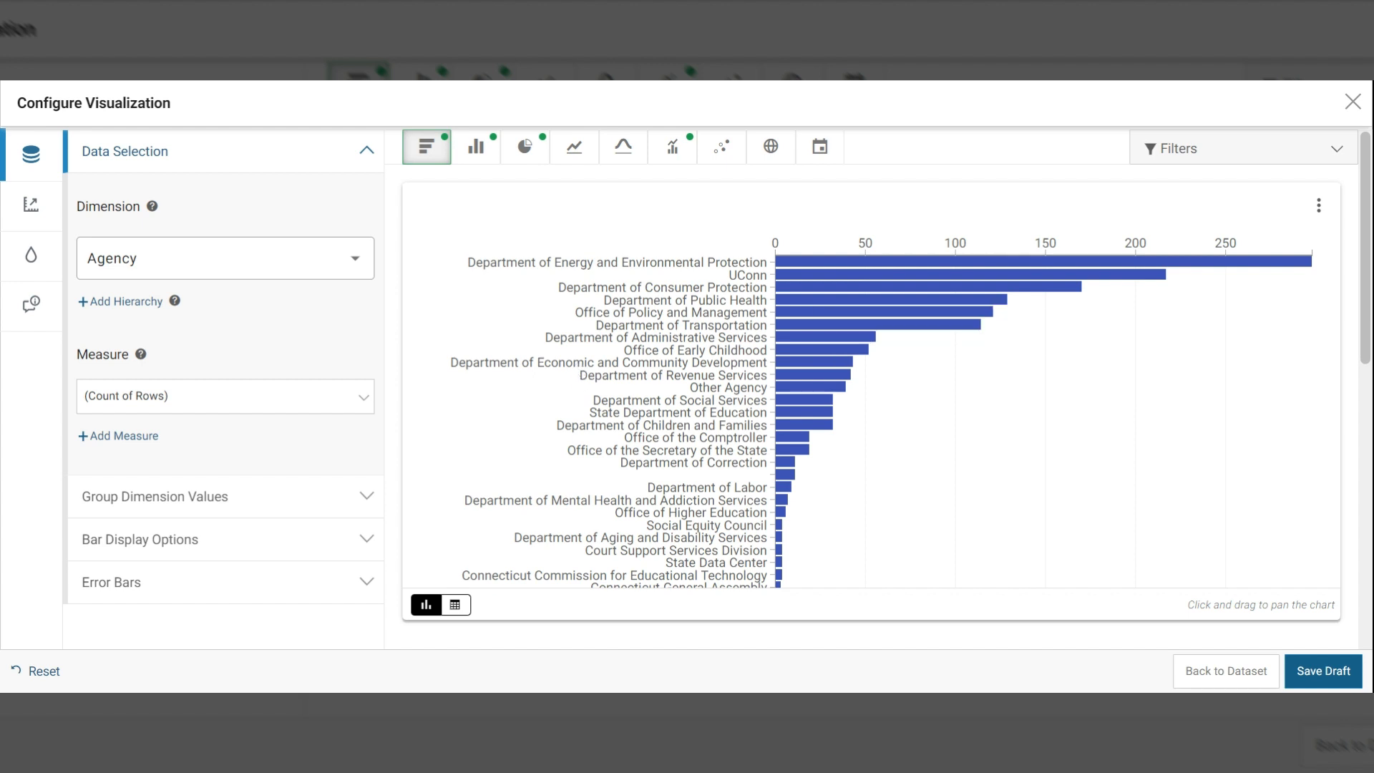
mouse_move(640, 354)
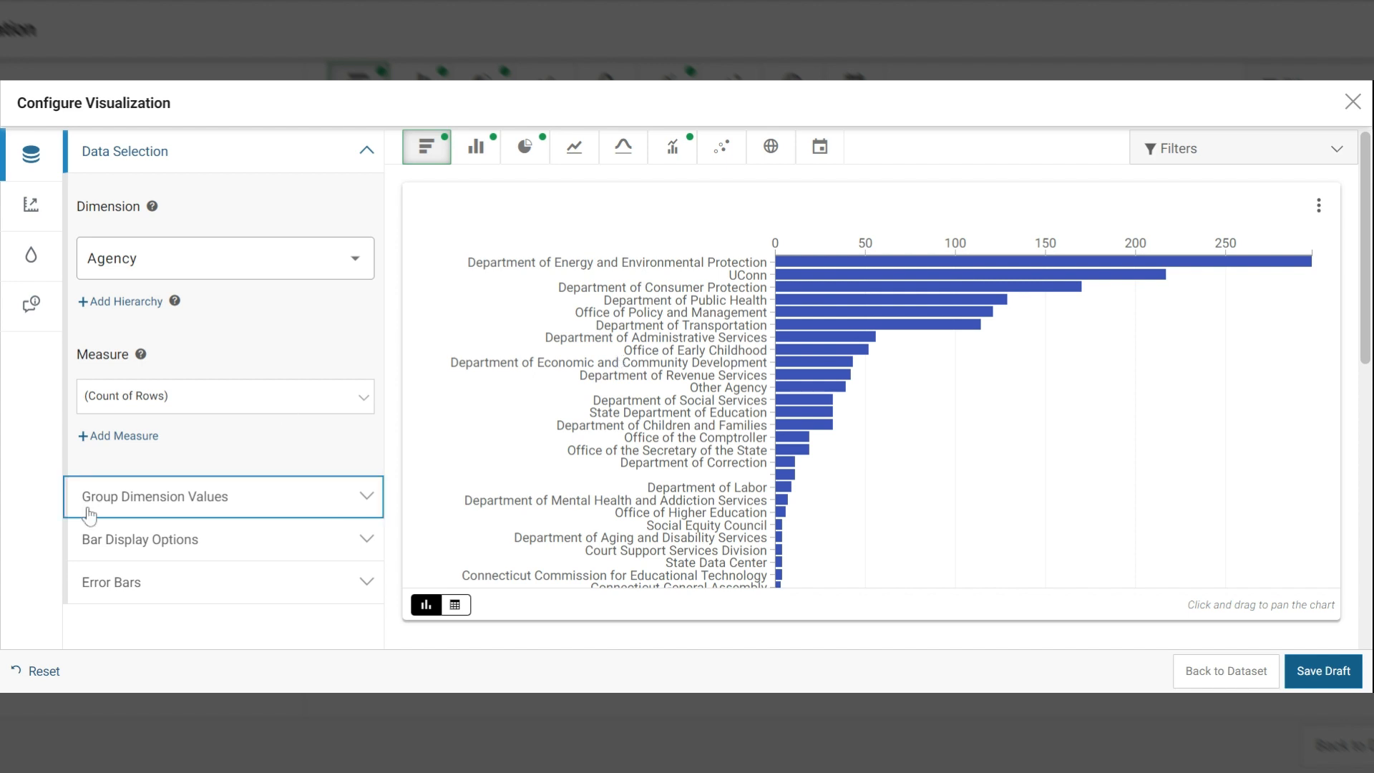
Group the agency bars by the Type column
left_click(329, 506)
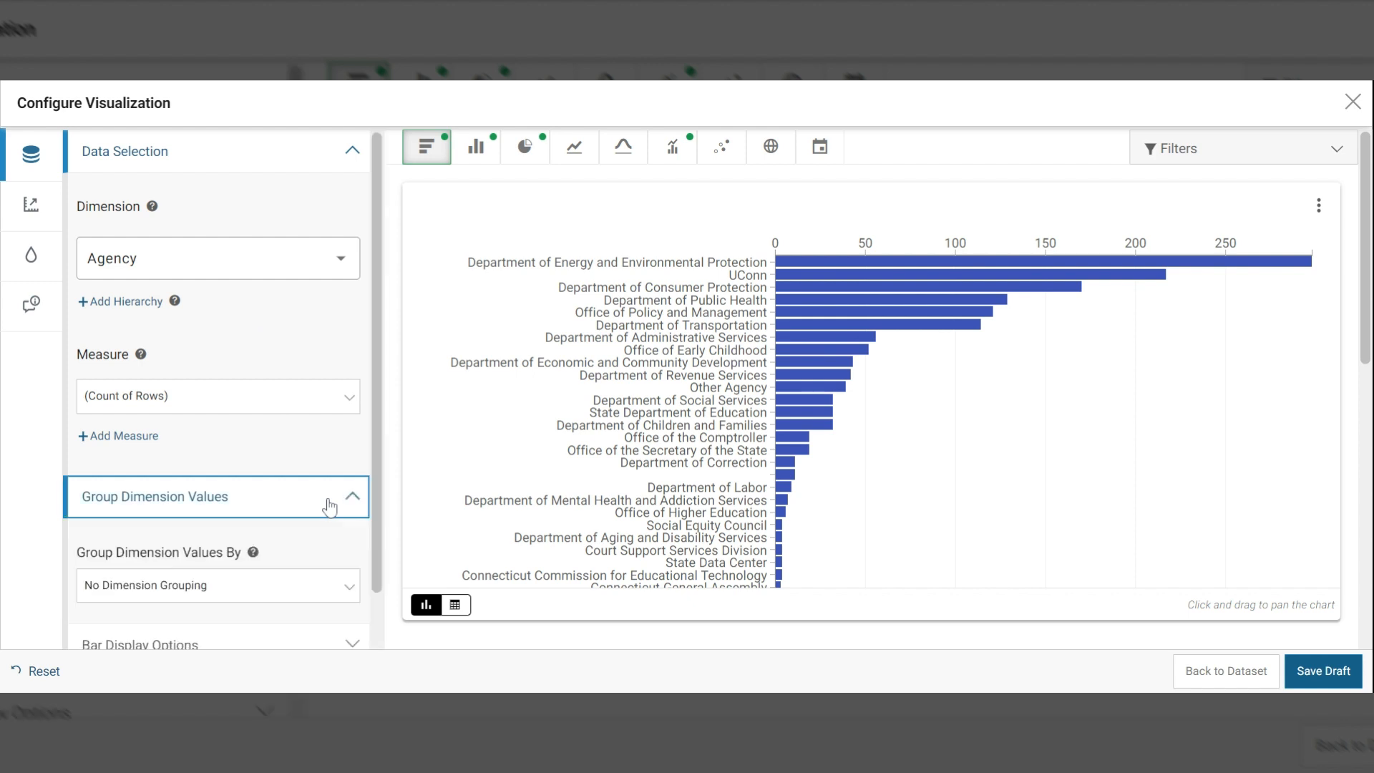
scroll(315, 458, "down", 1)
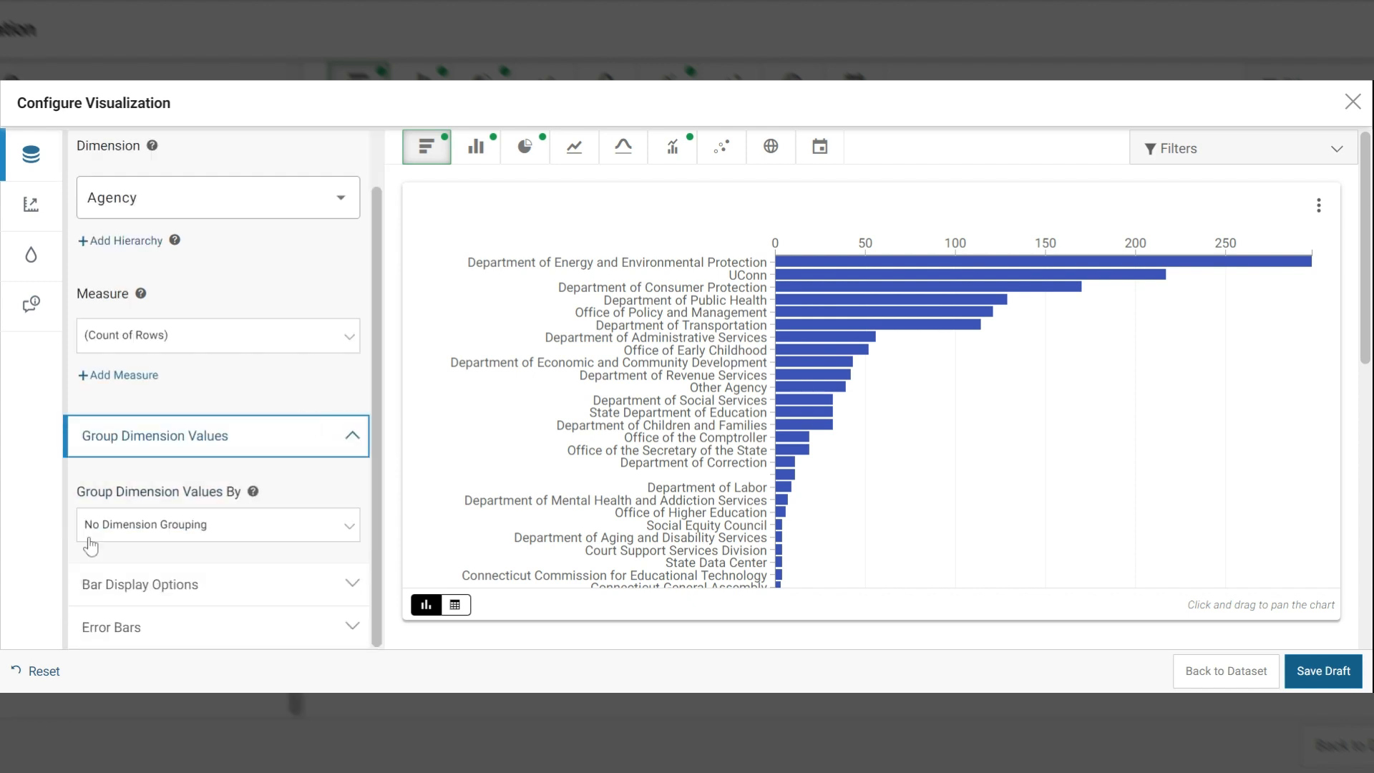
left_click(350, 541)
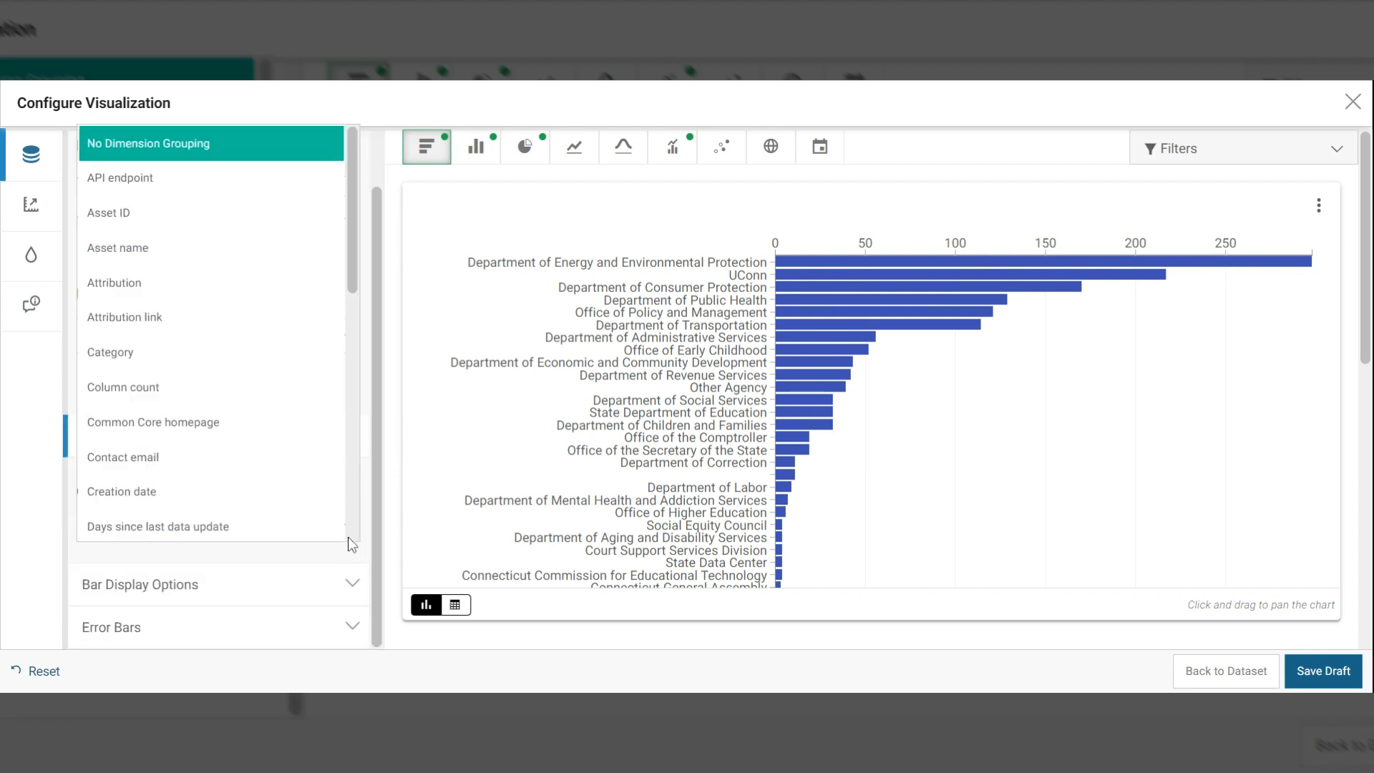
scroll(193, 299, "down", 1)
scroll(193, 299, "down", 4)
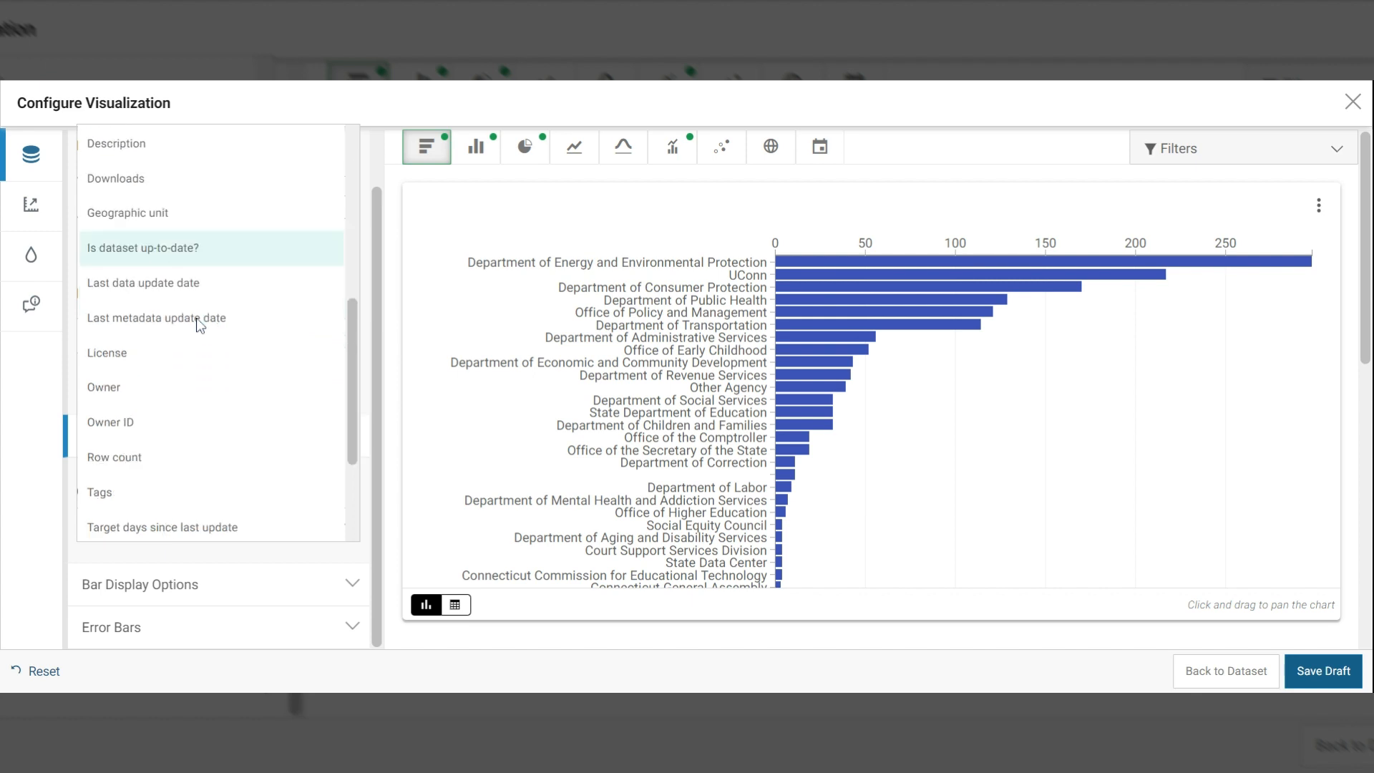
scroll(169, 476, "down", 2)
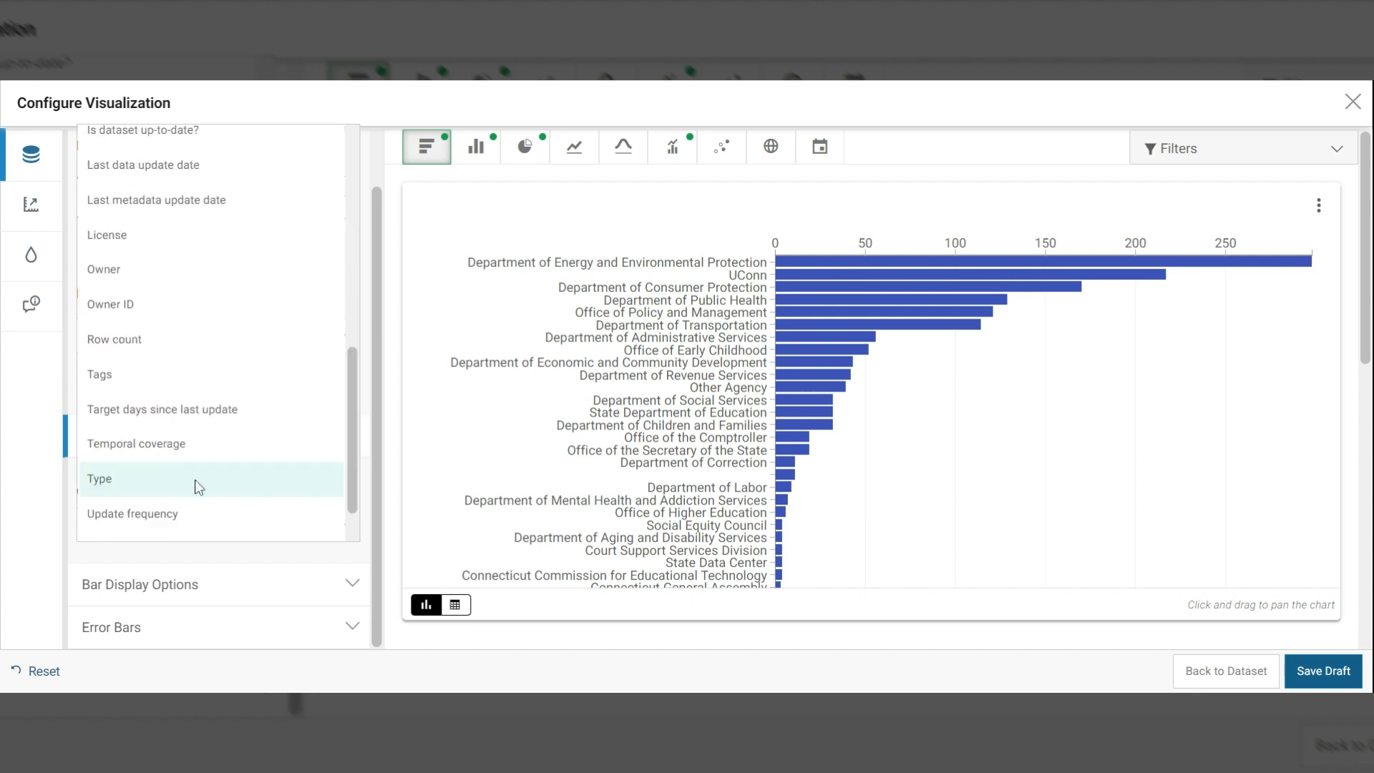
left_click(195, 479)
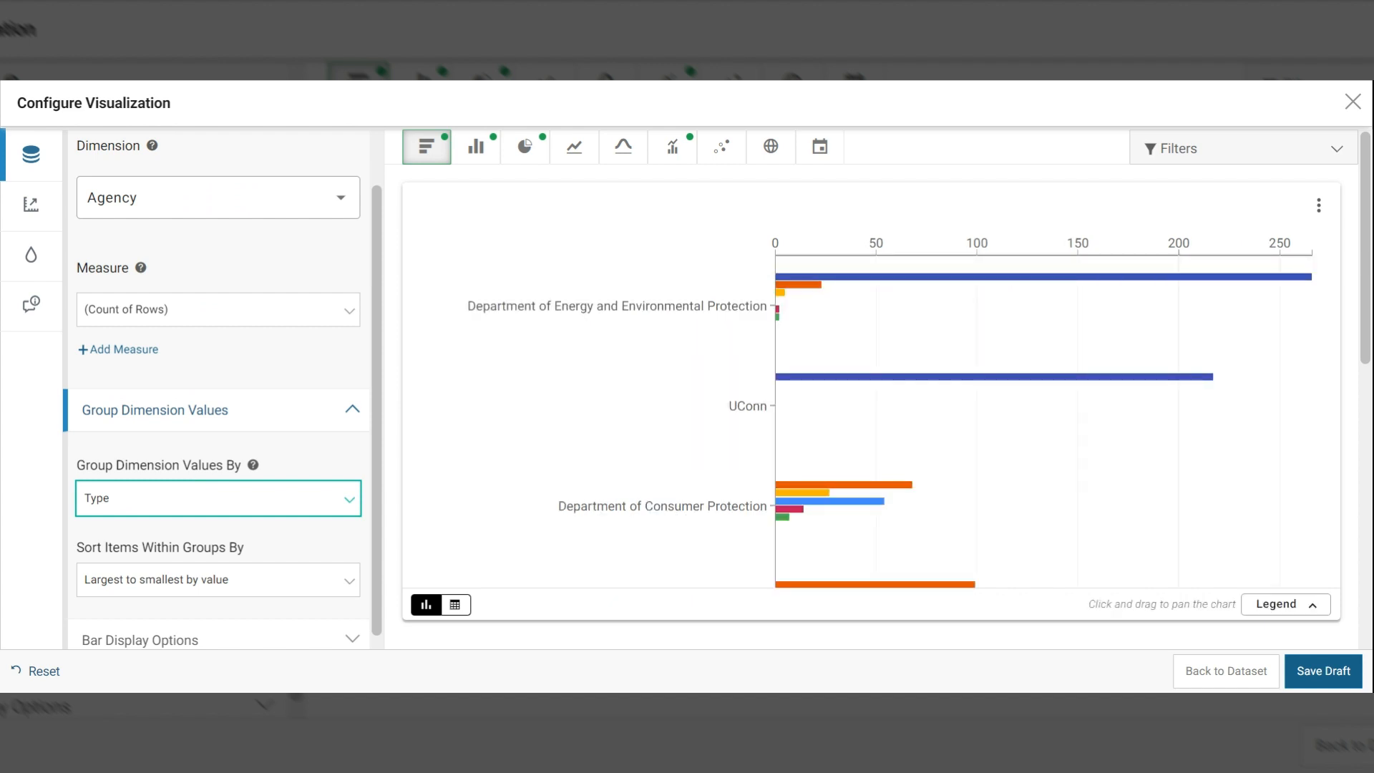
mouse_move(519, 313)
Set the multi-series bars to Stacked and show the chart's legend
scroll(239, 540, "down", 1)
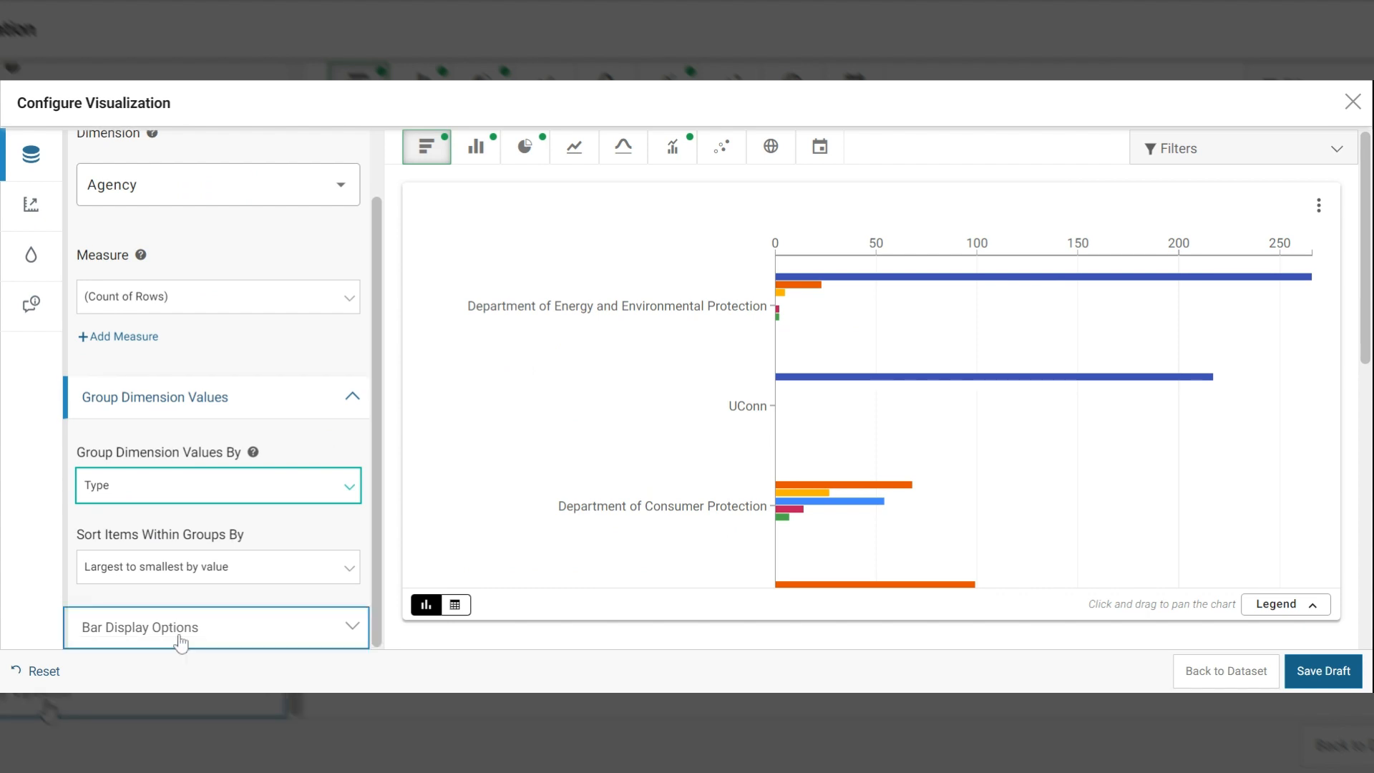
left_click(298, 635)
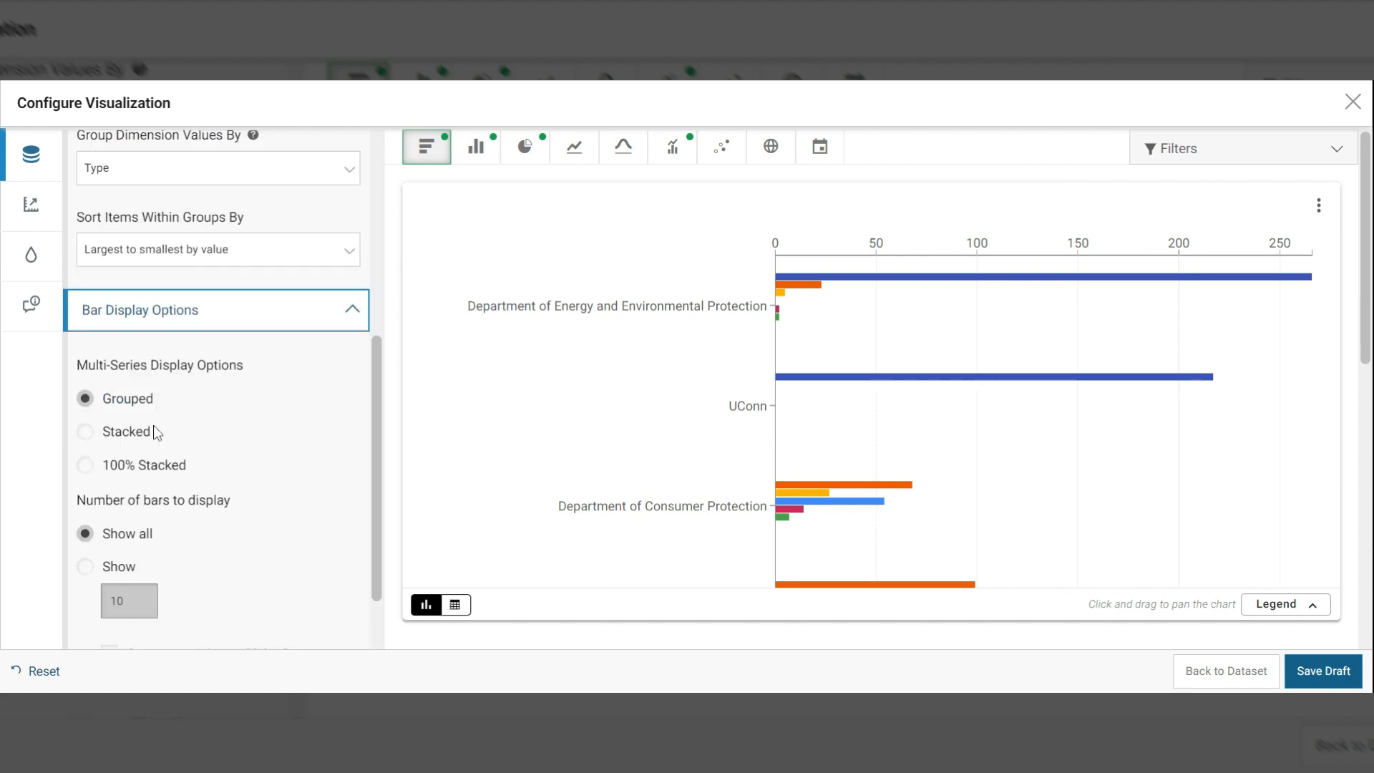
left_click(85, 432)
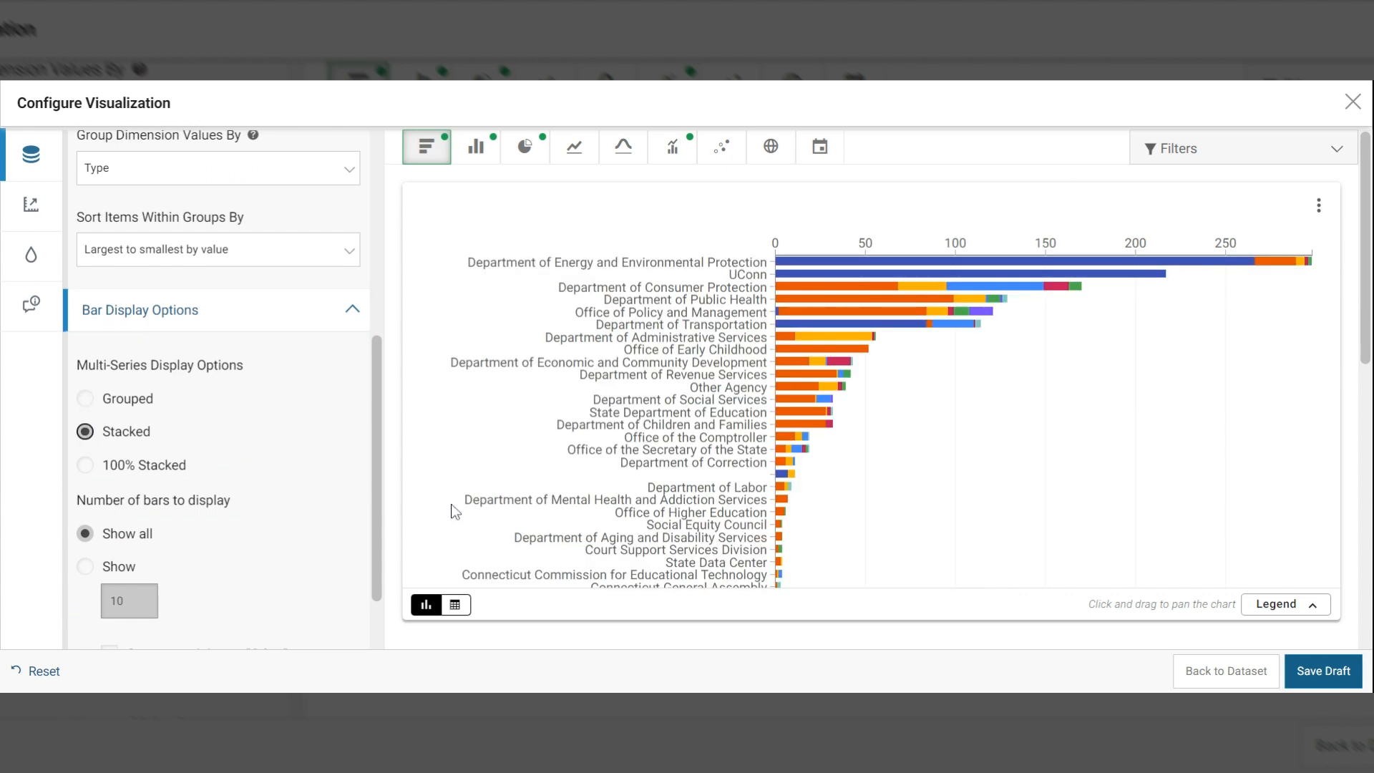
left_click(1266, 610)
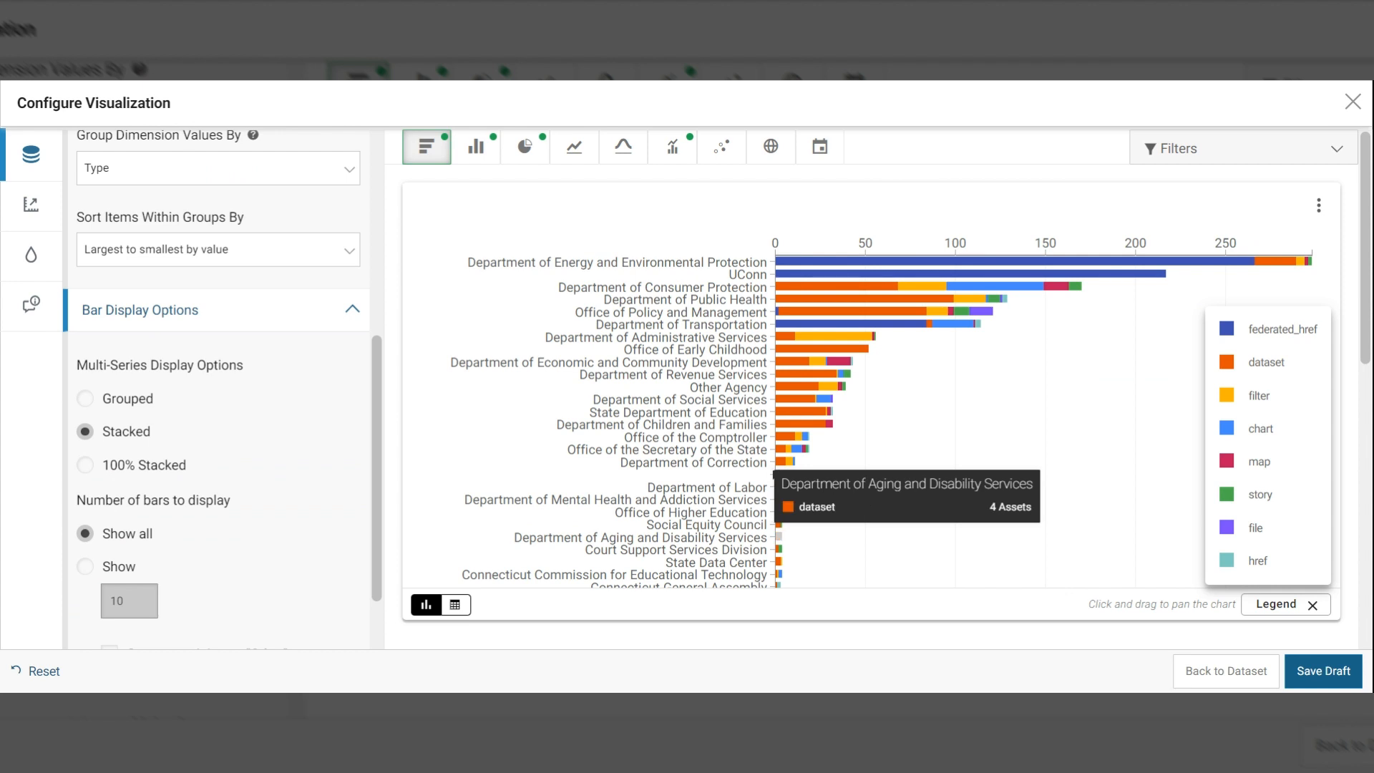
Remove the grouping by Type by setting the chart back to No Dimension Grouping
scroll(246, 376, "up", 3)
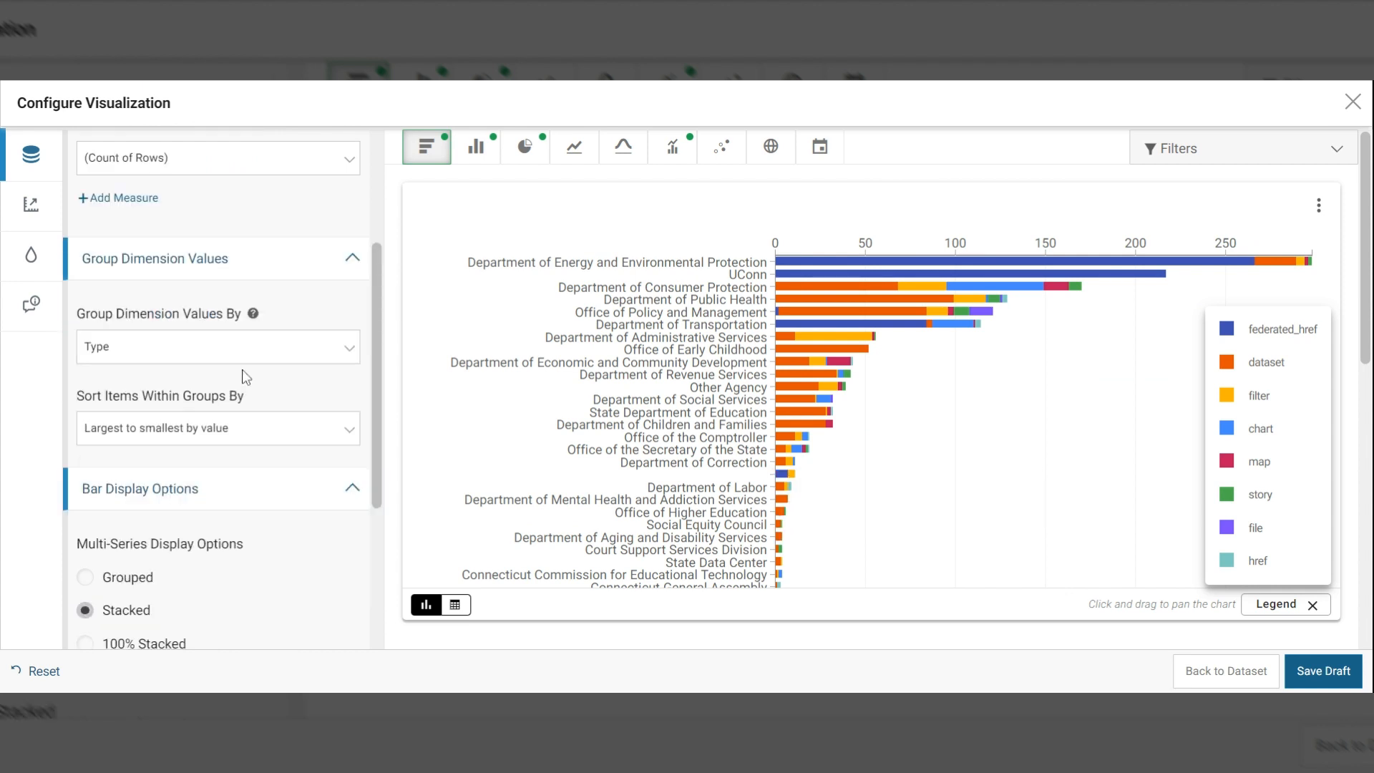
left_click(349, 354)
scroll(191, 358, "up", 10)
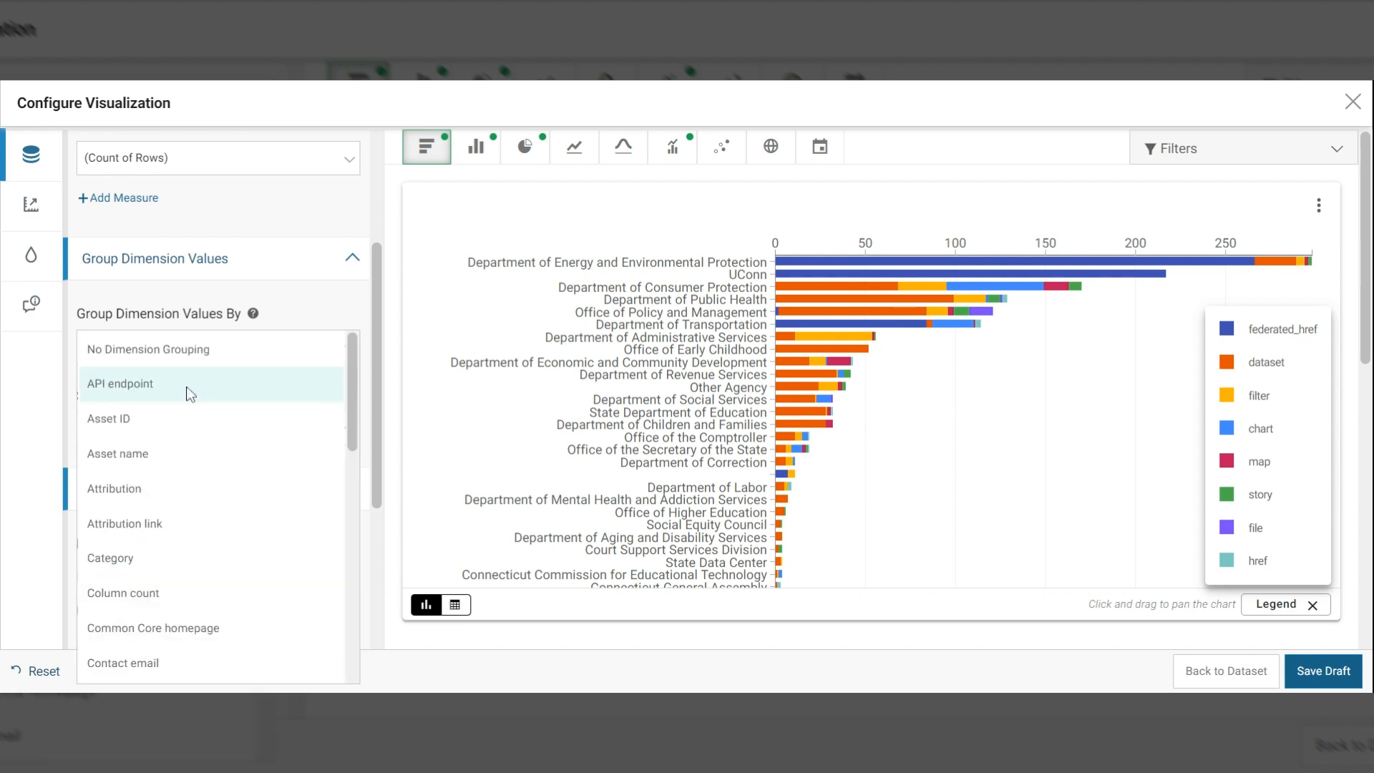
left_click(179, 357)
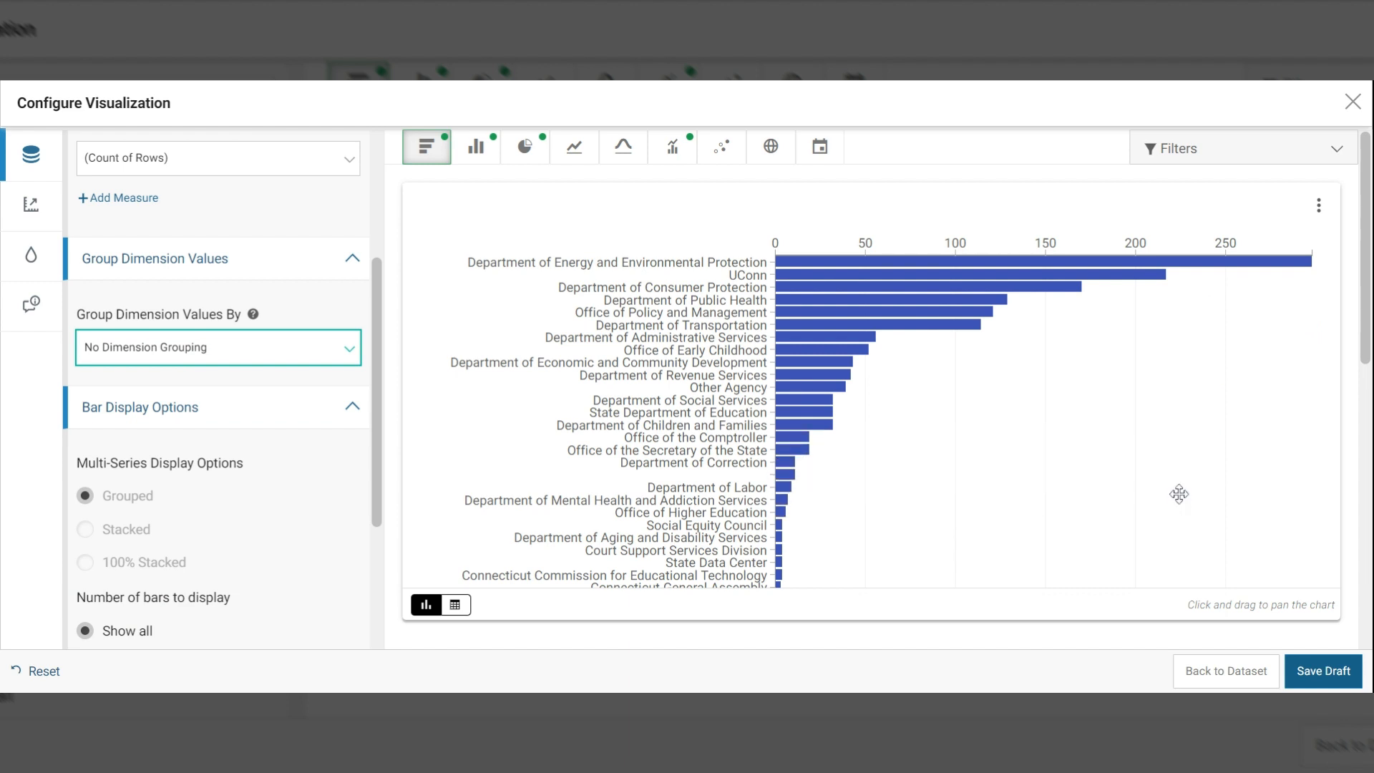
Add a filter on the Type column so the chart counts only rows whose type is dataset
left_click(1339, 150)
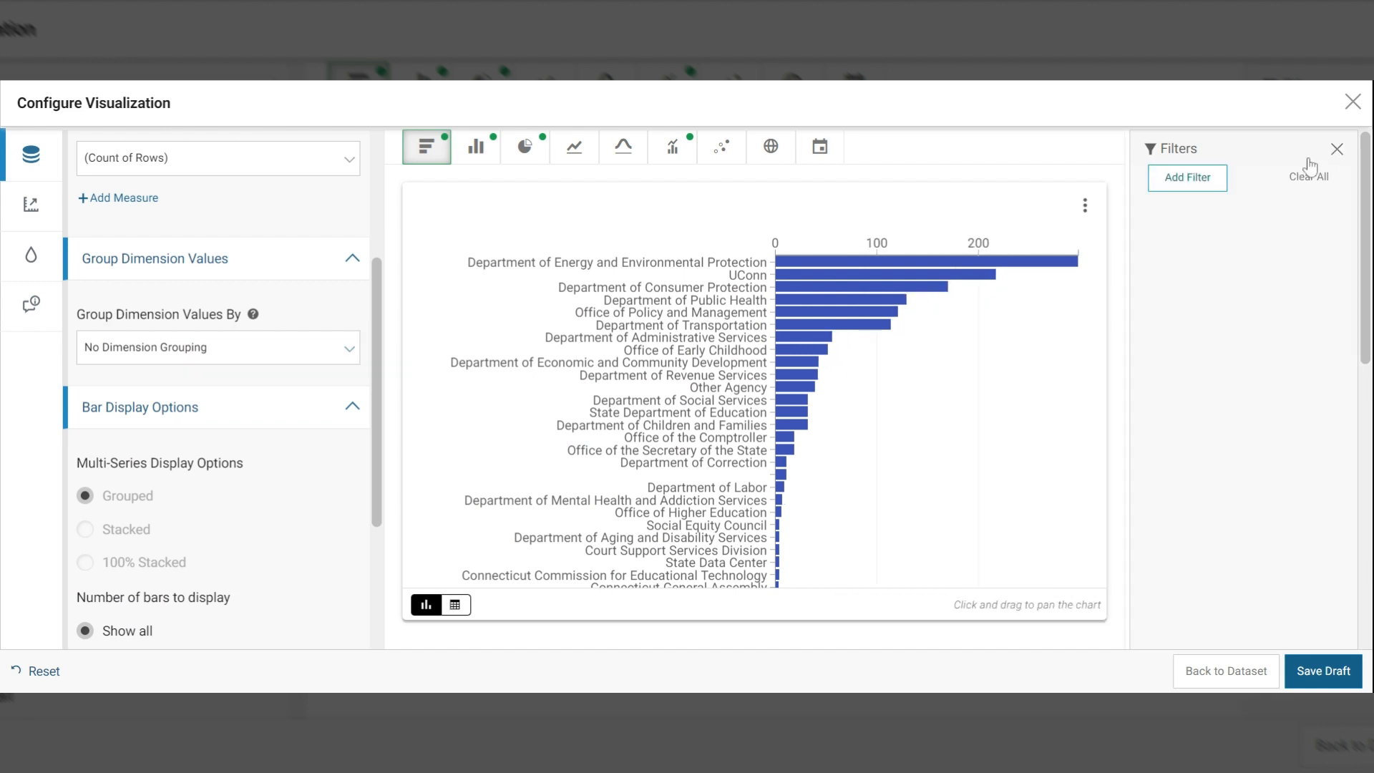
left_click(1202, 186)
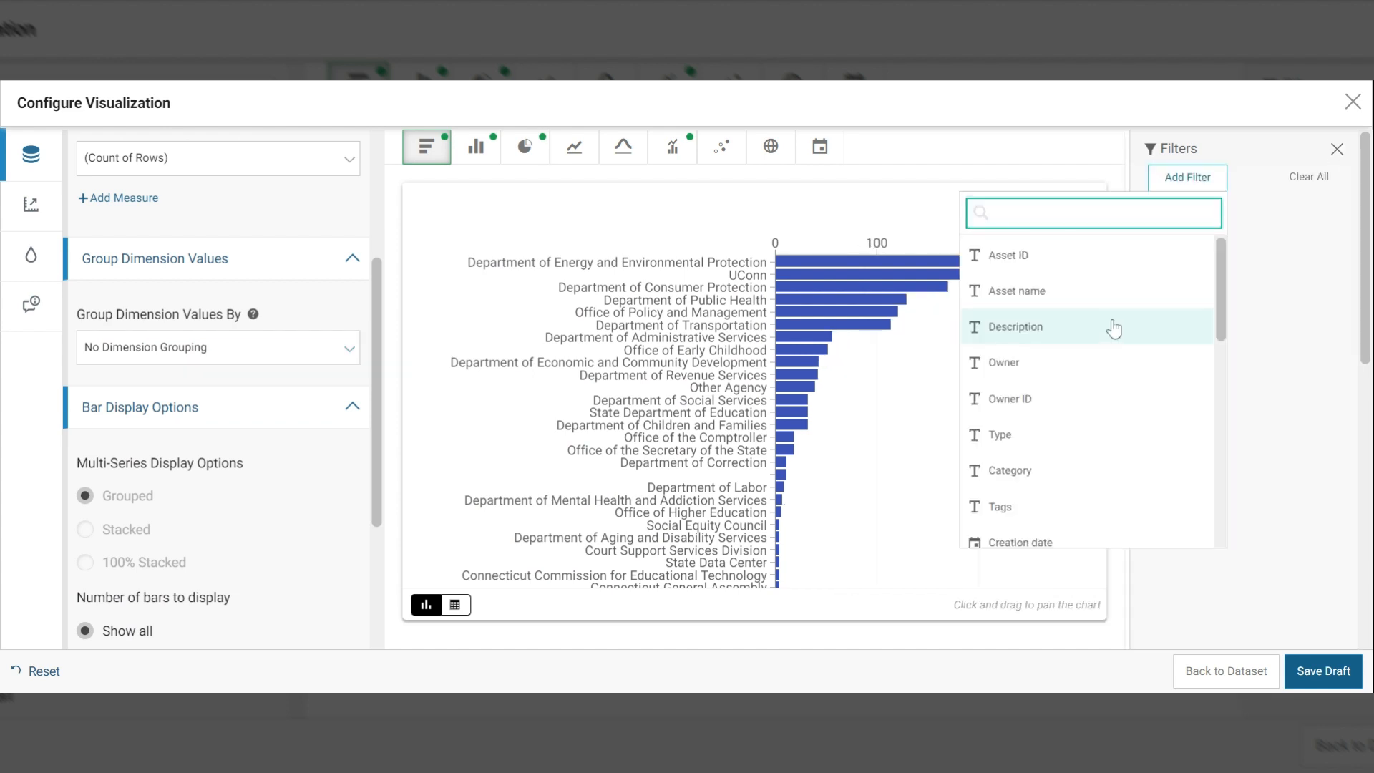
left_click(1082, 442)
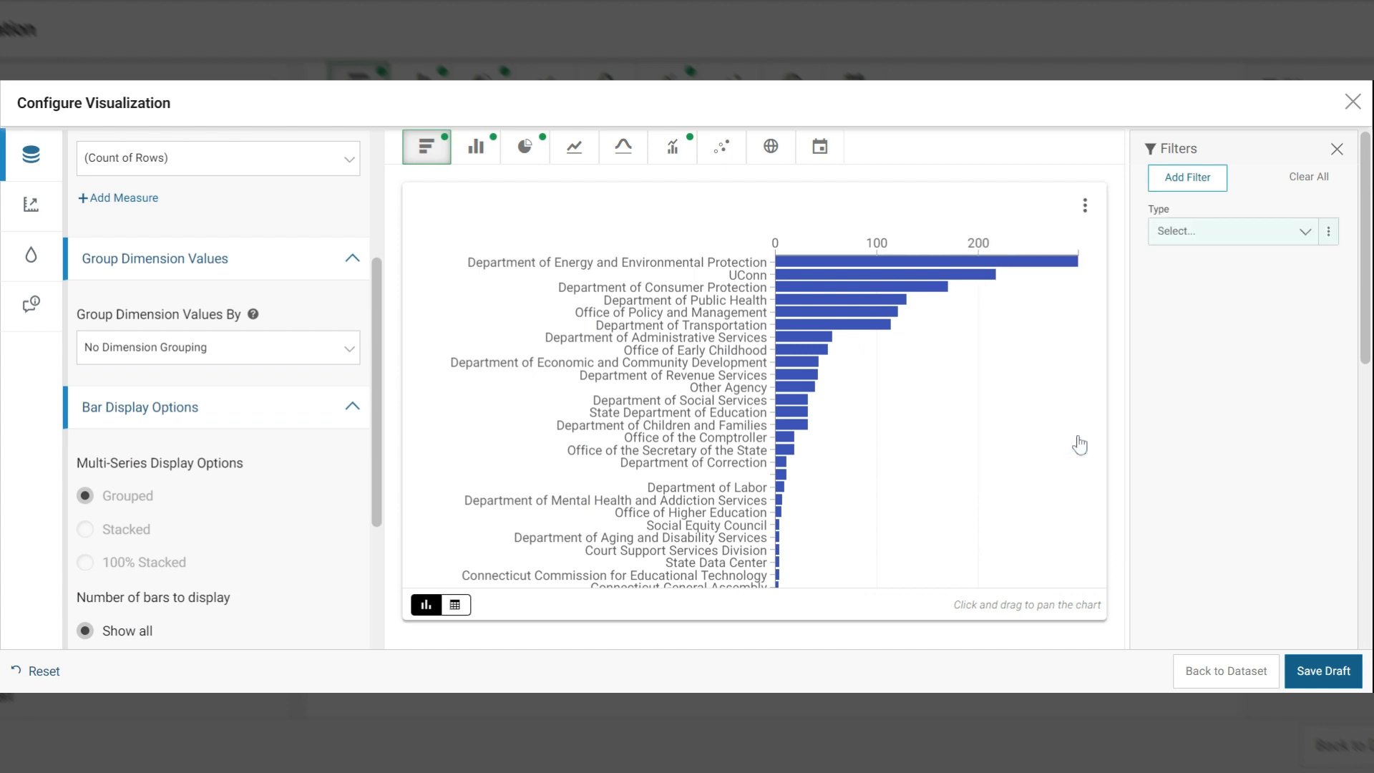
left_click(1306, 246)
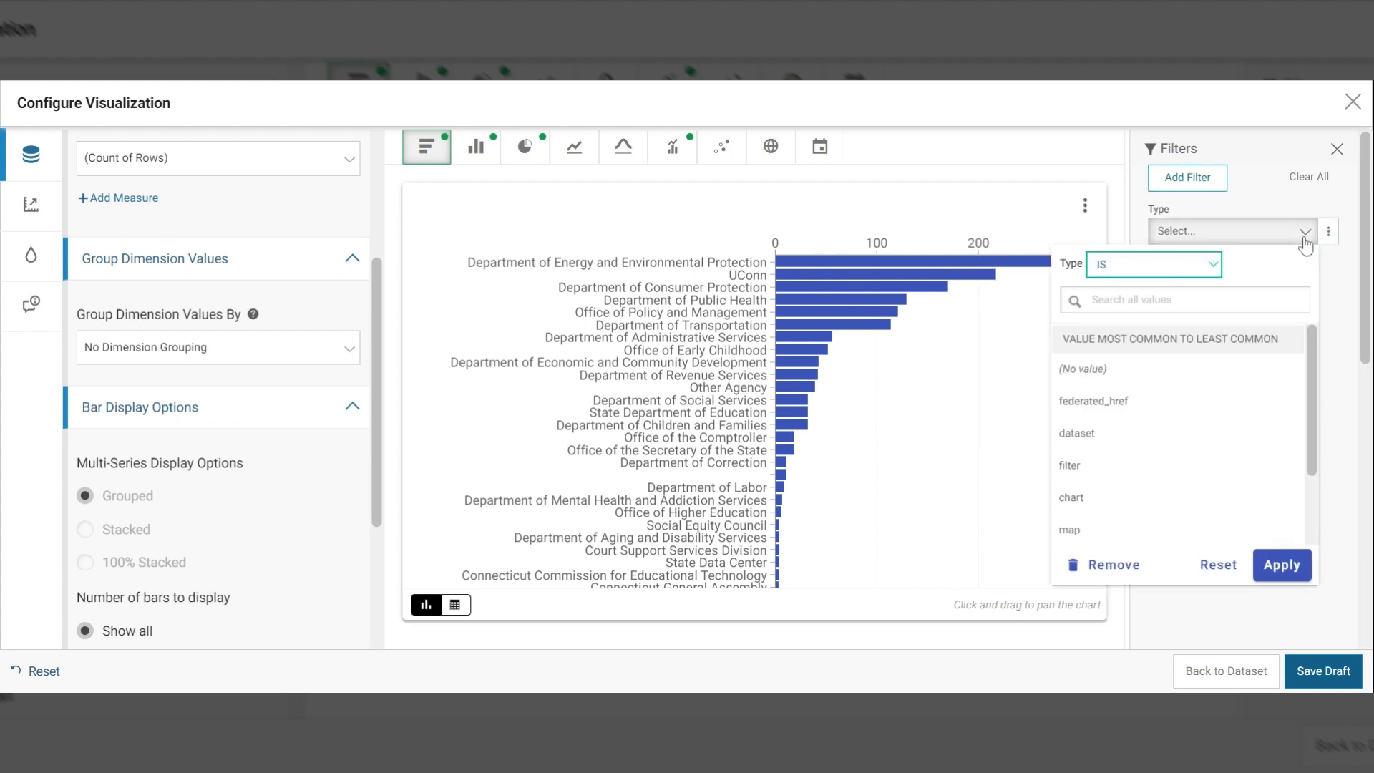
left_click(1092, 435)
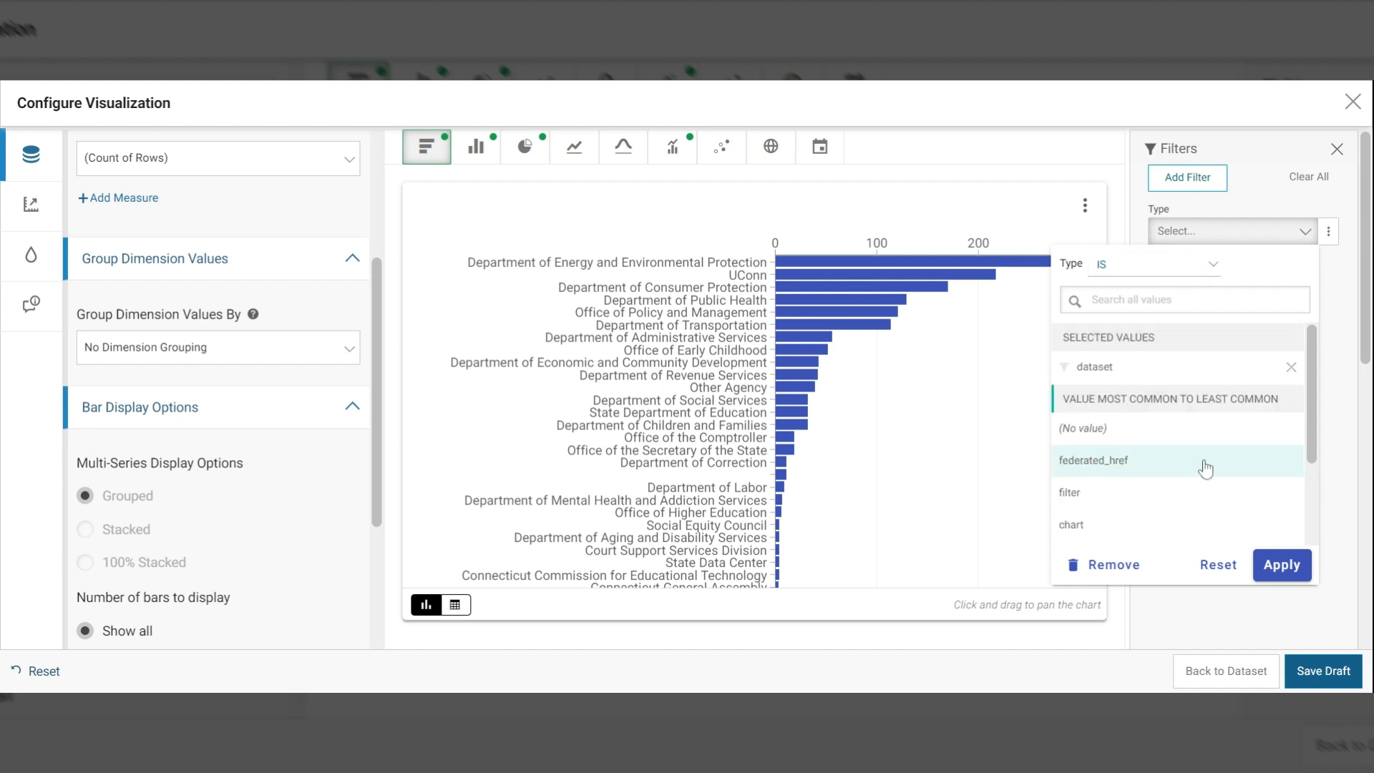
left_click(1283, 566)
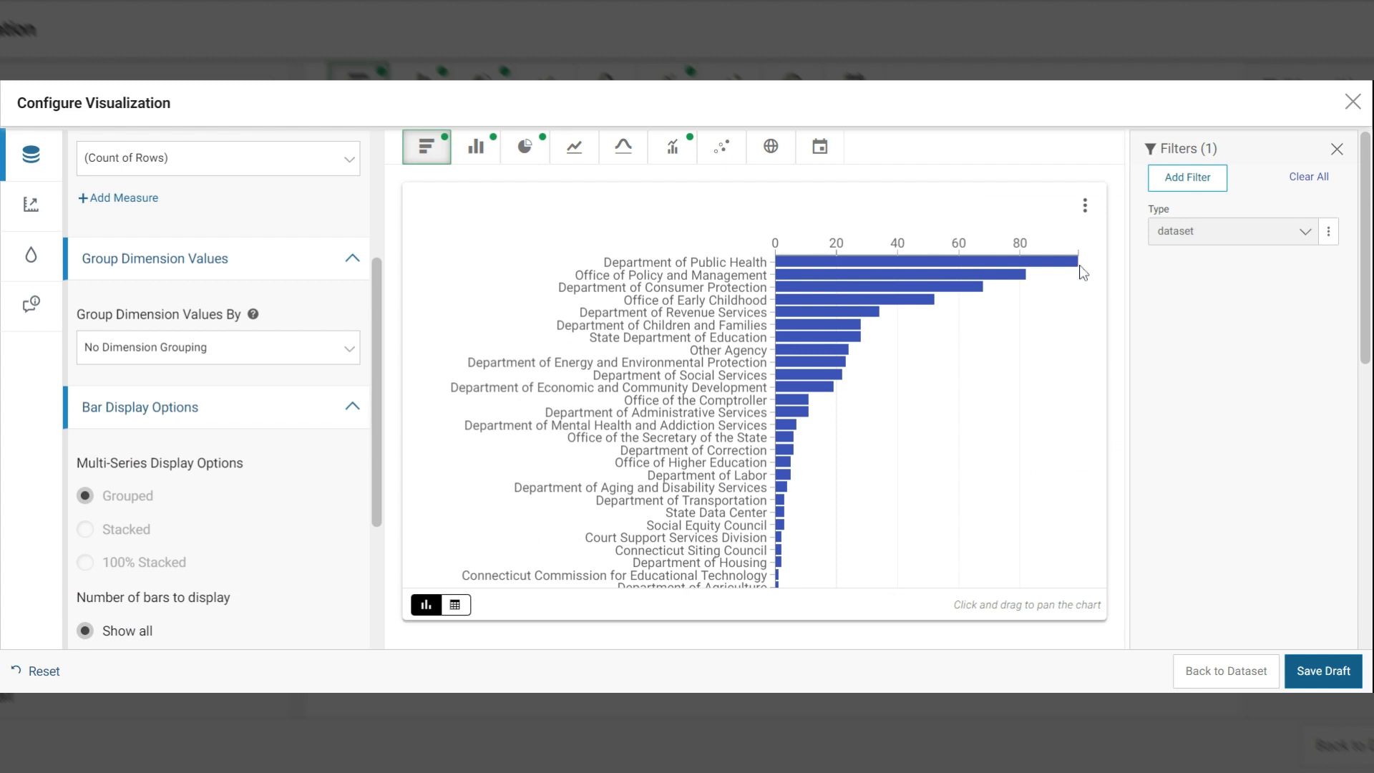
mouse_move(1077, 274)
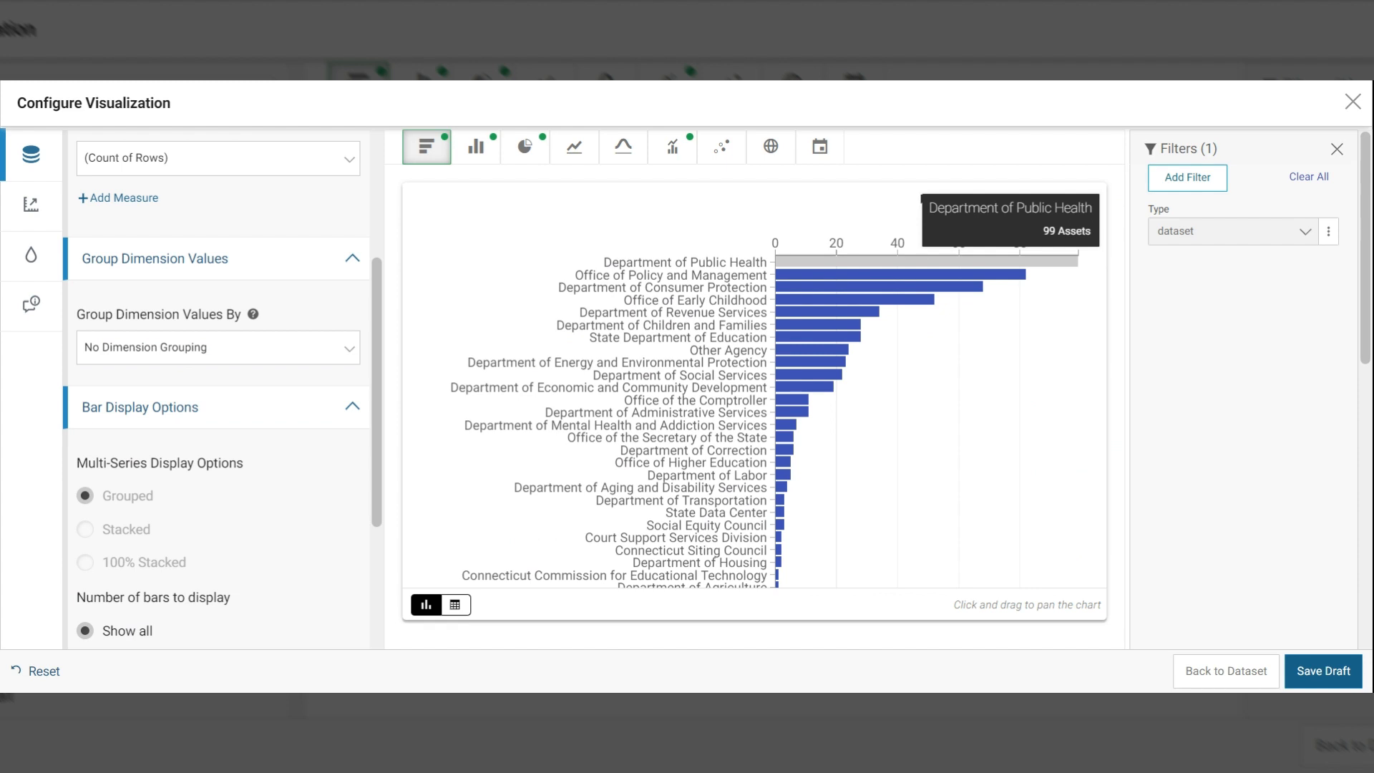
mouse_move(977, 280)
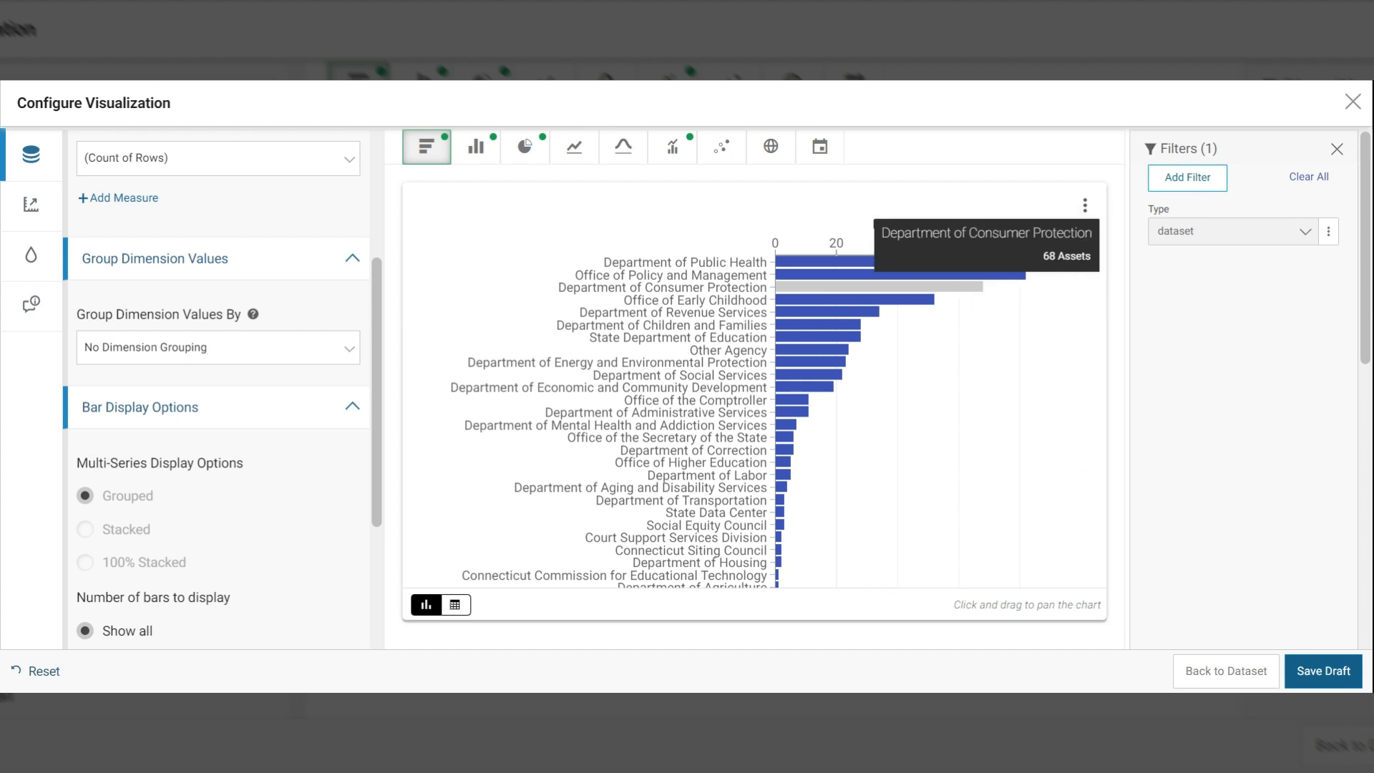
mouse_move(1053, 435)
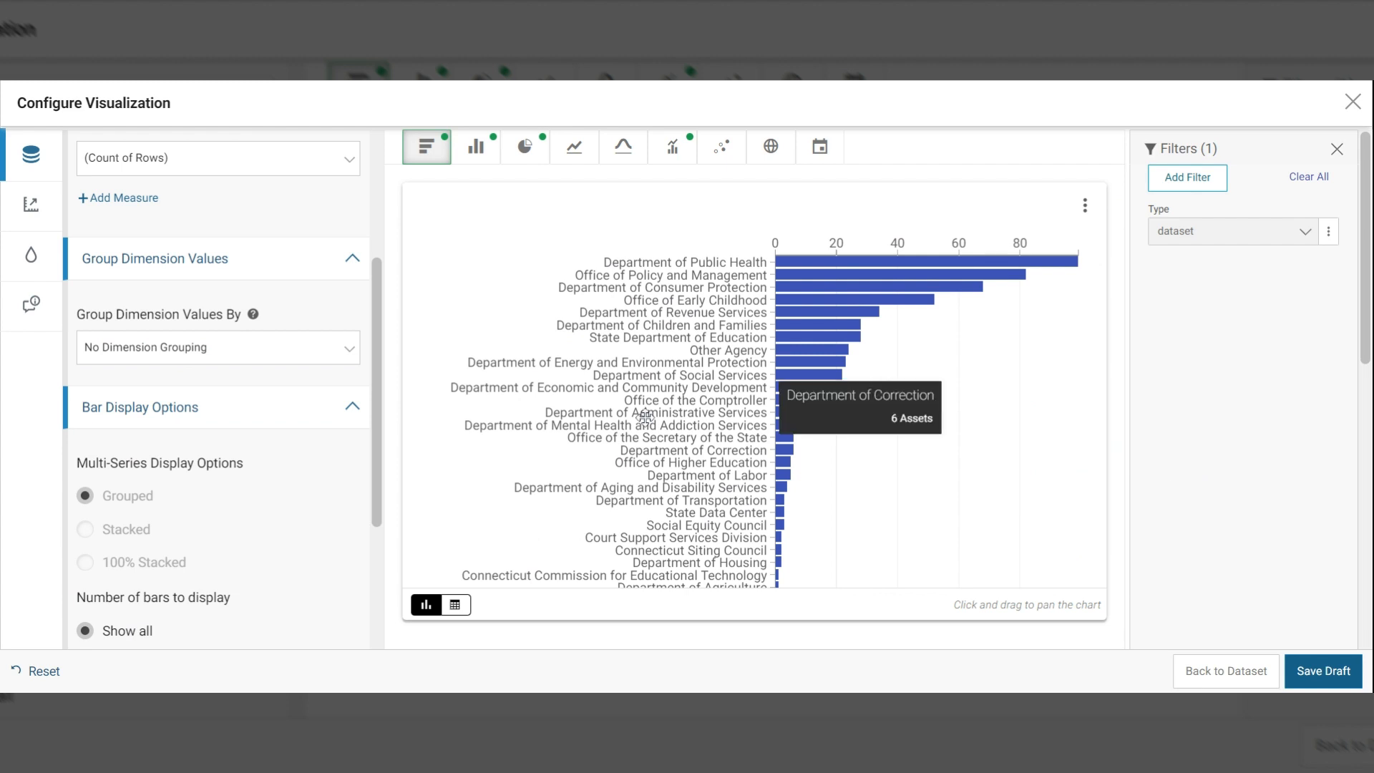
Try sorting the bars smallest to largest by value and ascending by label, ending on Largest to smallest by value
left_click(32, 206)
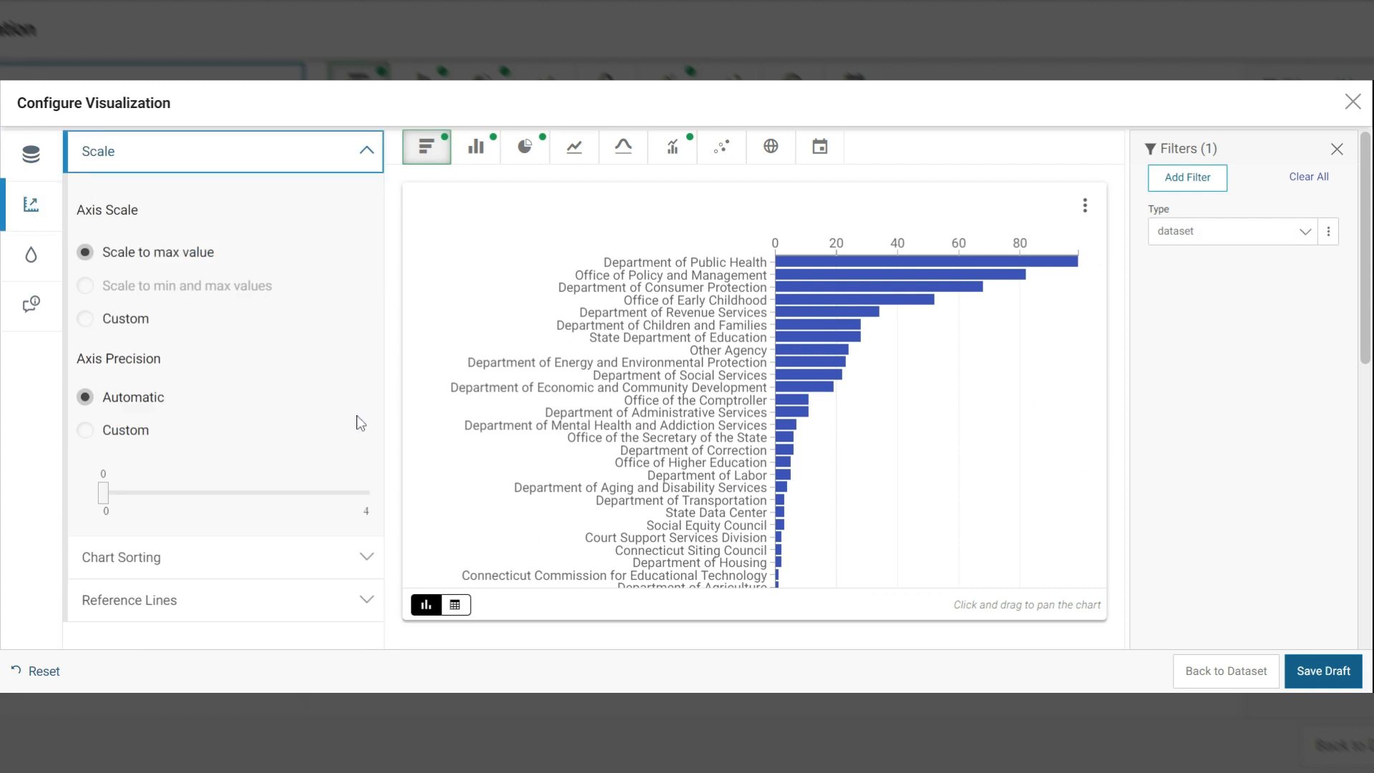
left_click(368, 161)
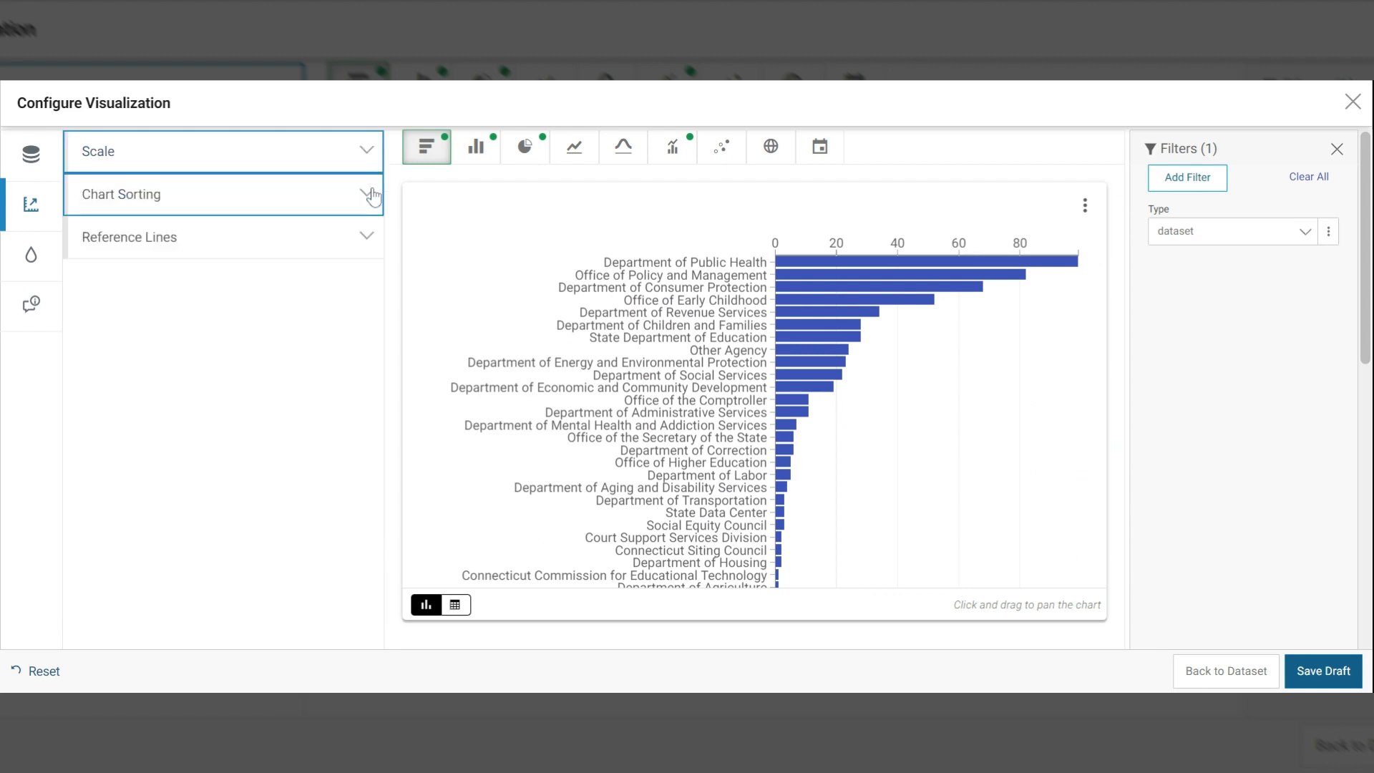
left_click(368, 197)
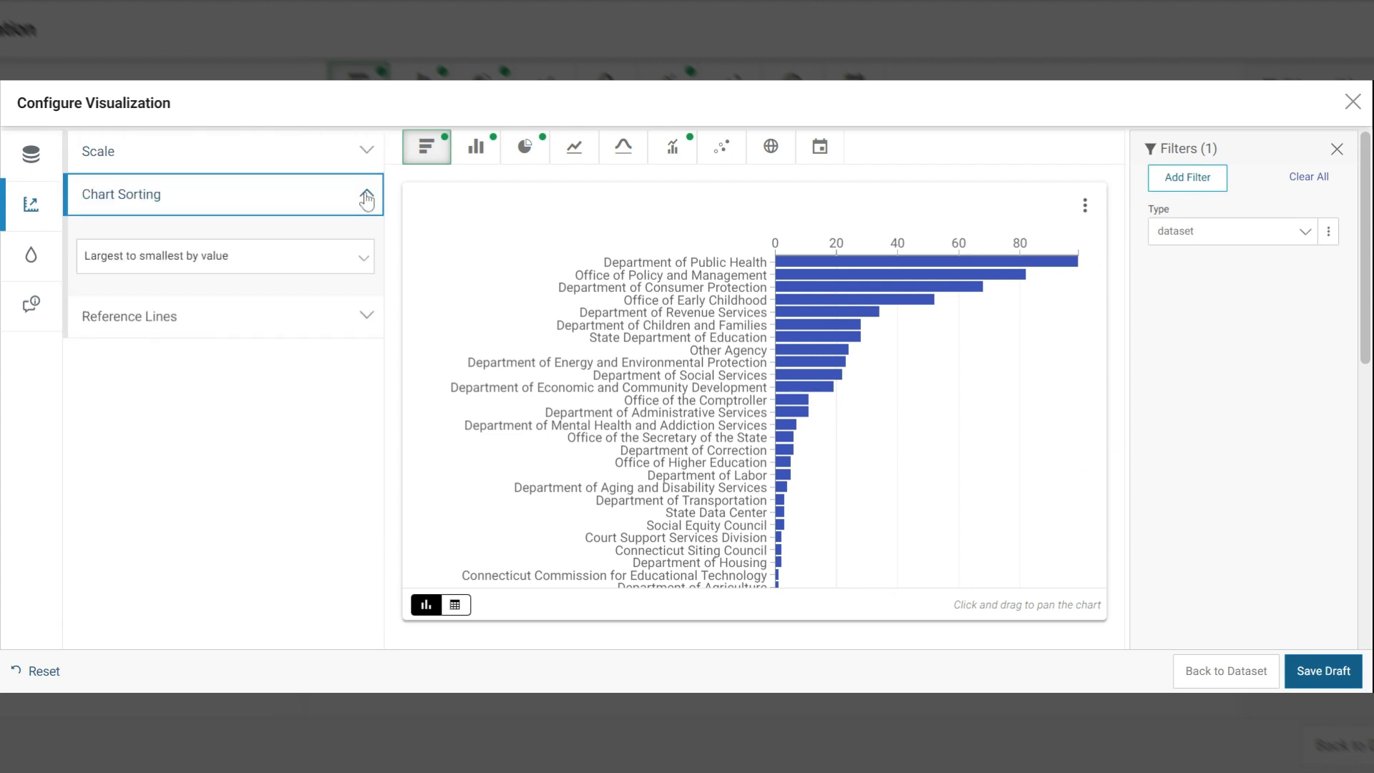
left_click(365, 265)
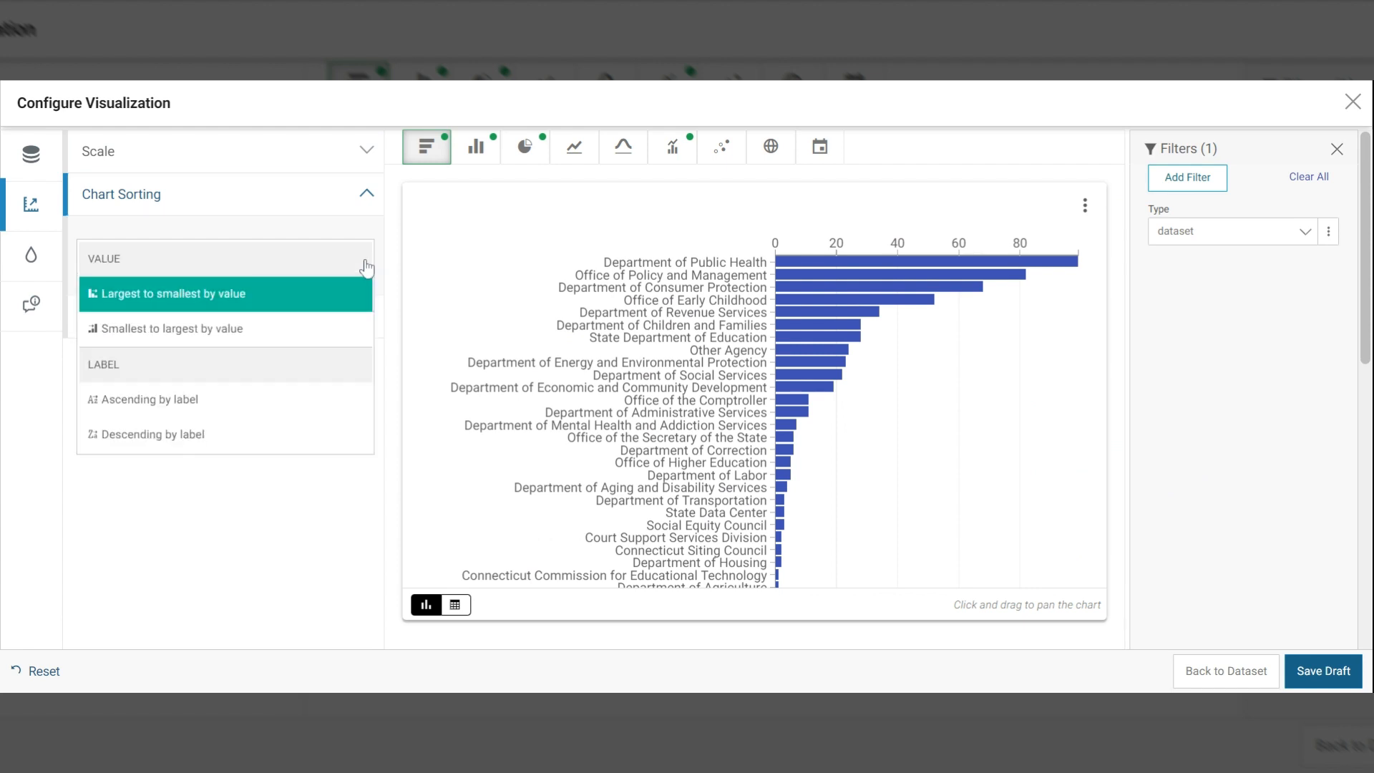
left_click(292, 330)
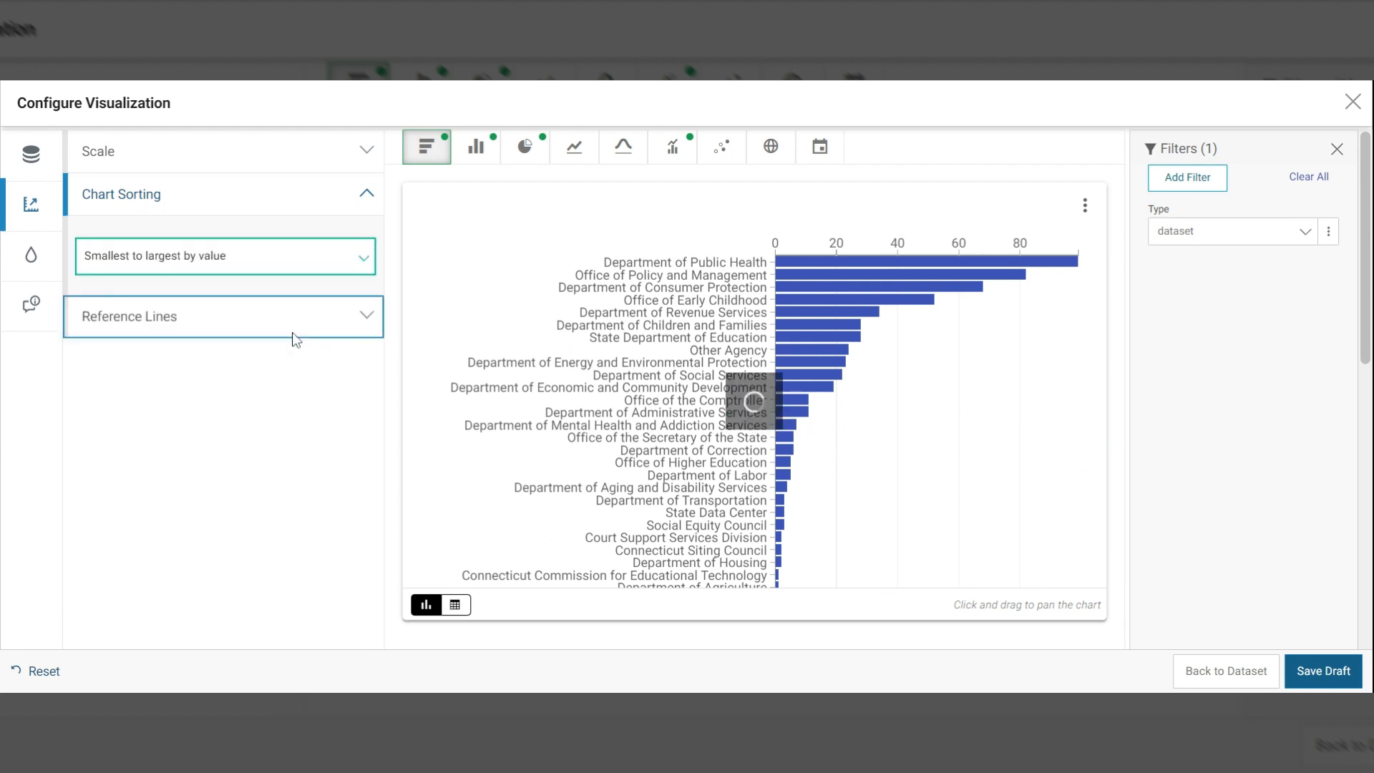
left_click(368, 258)
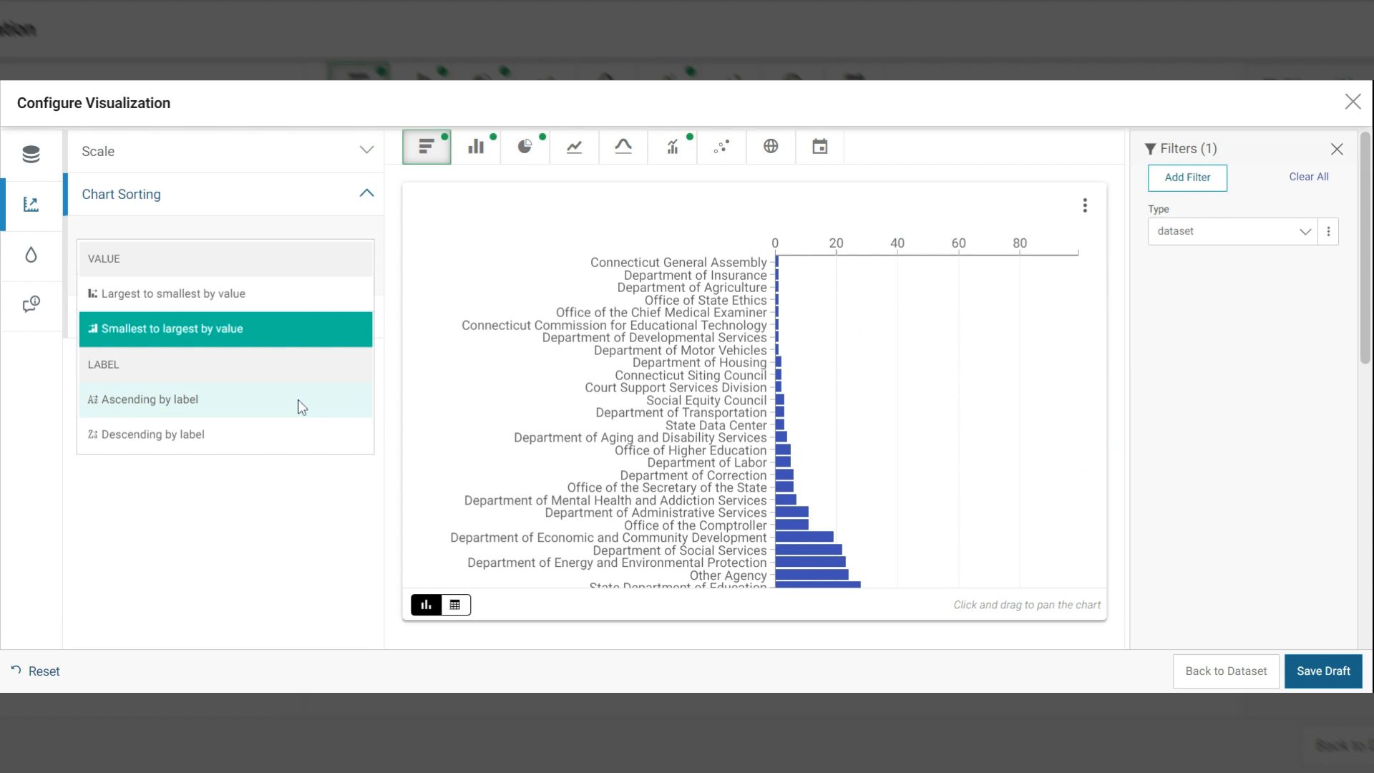
left_click(297, 400)
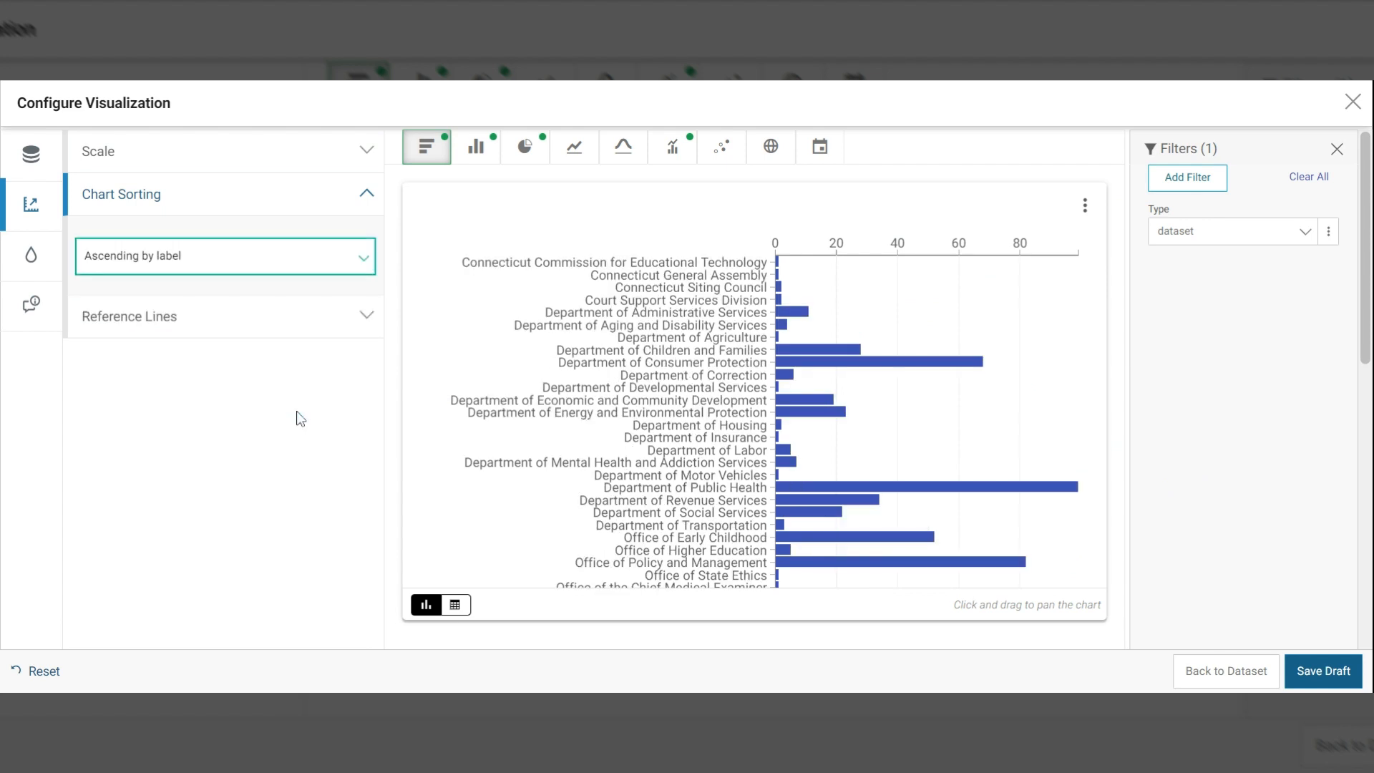
left_click(364, 265)
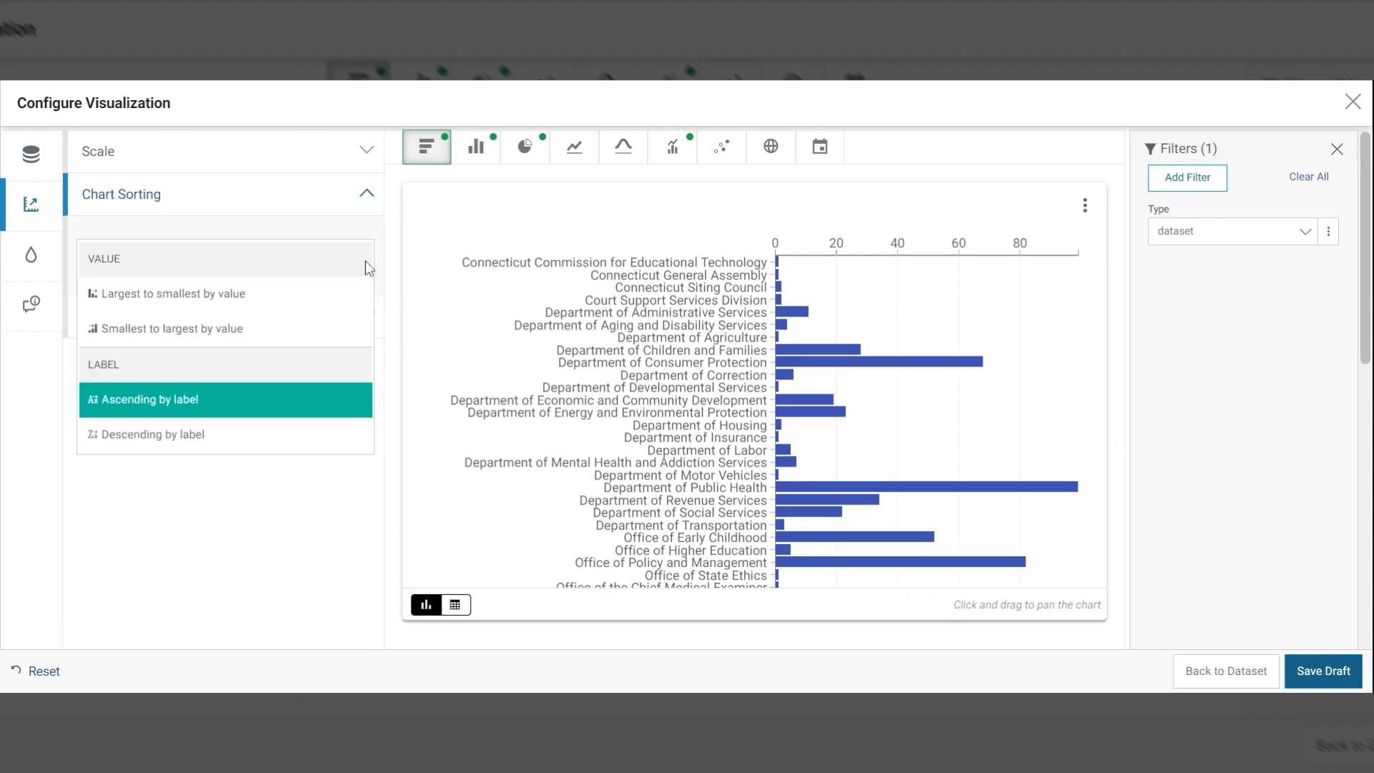
left_click(222, 308)
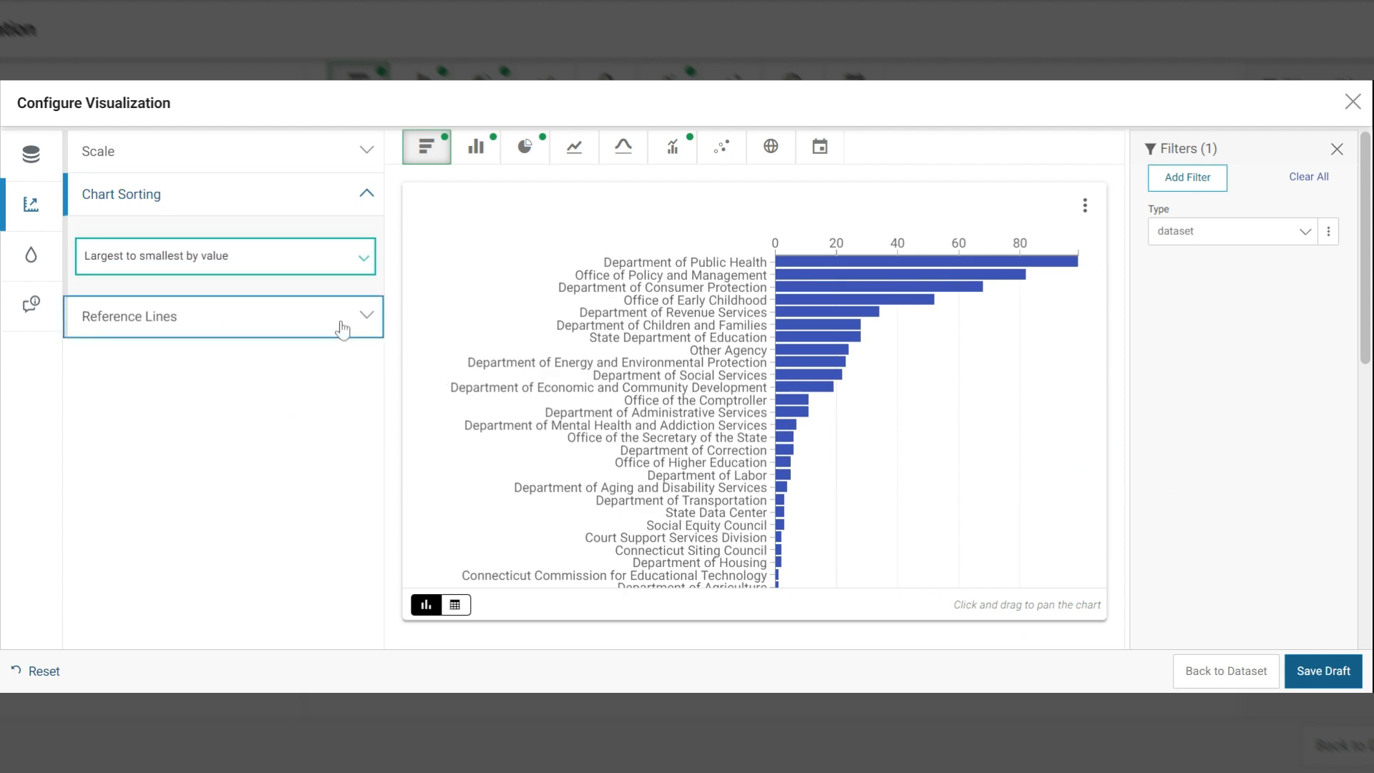
Title the chart "Datasets by Agency" and give it the description "Number of datasets published by agencies"
left_click(31, 275)
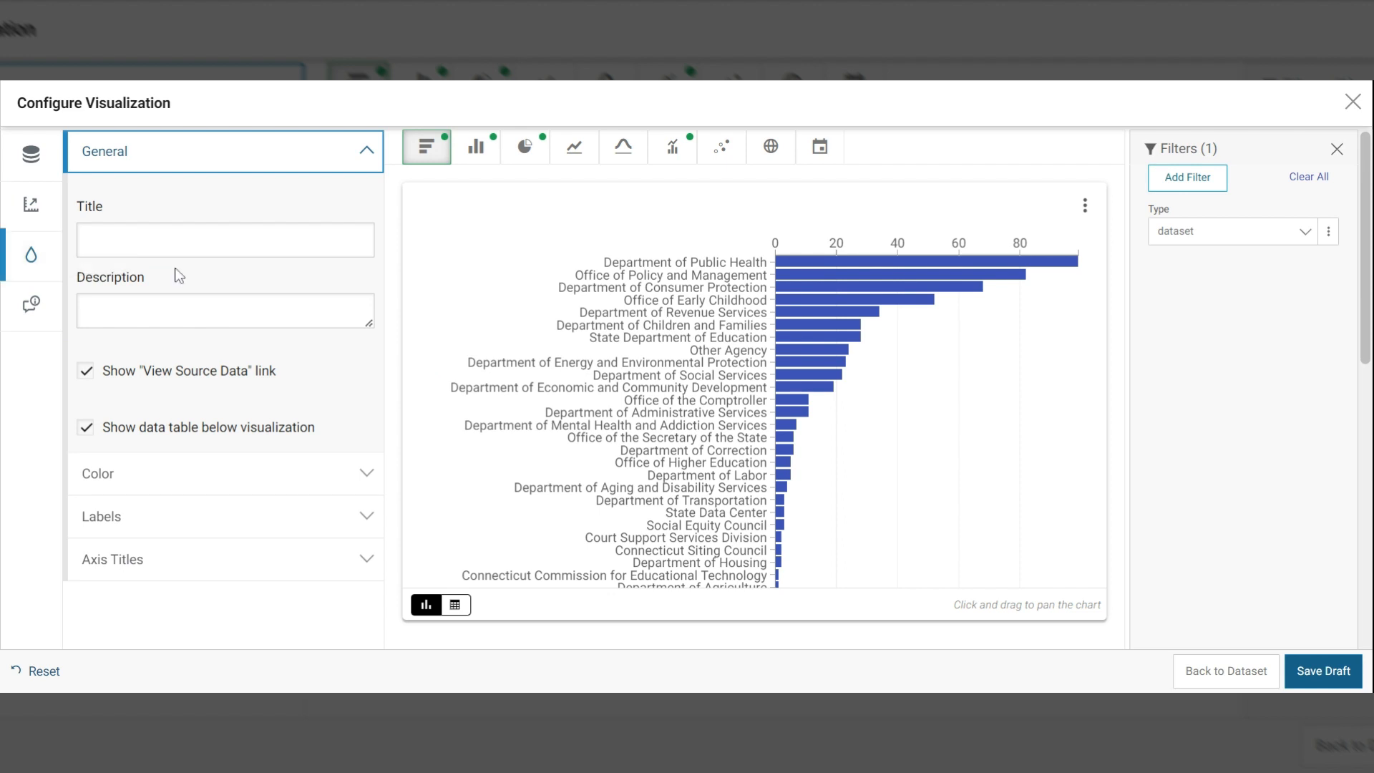
left_click(226, 241)
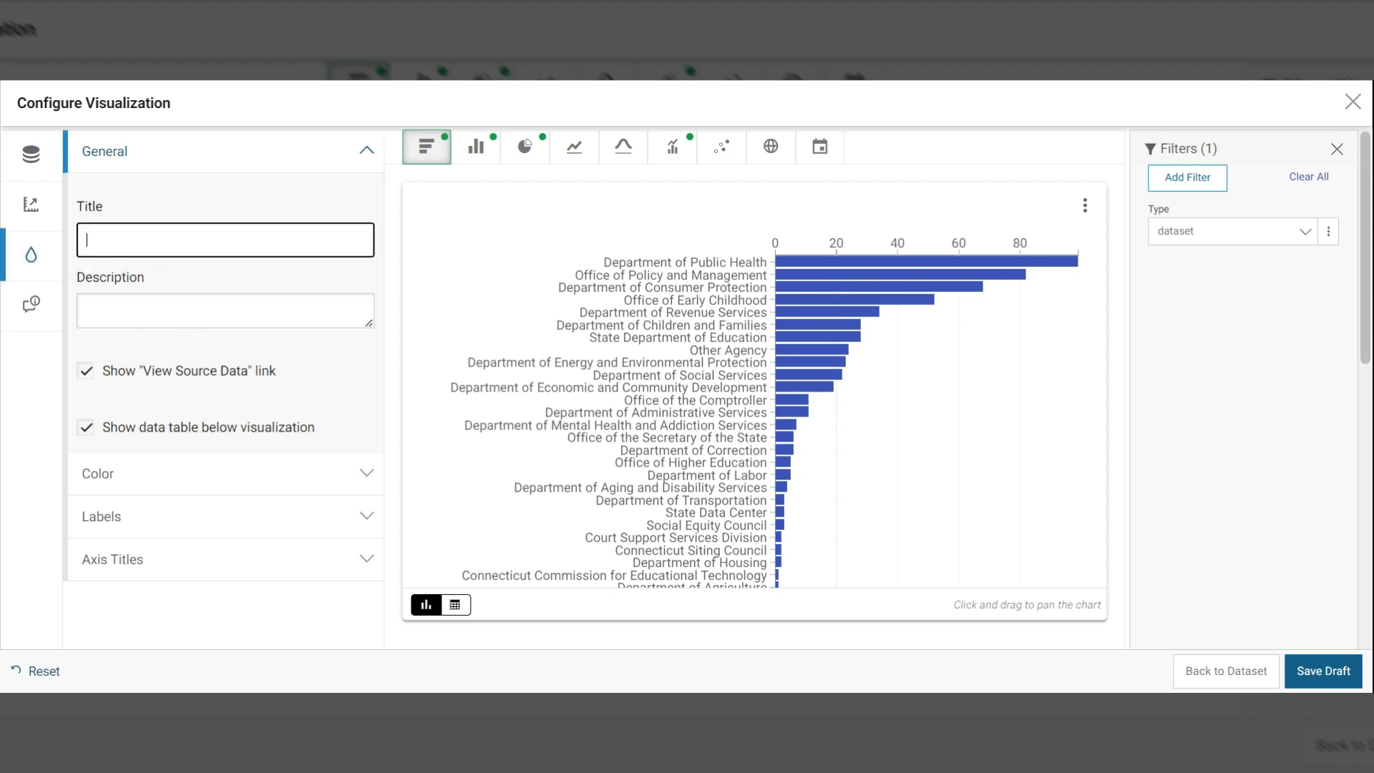
type("Datasets by Agency")
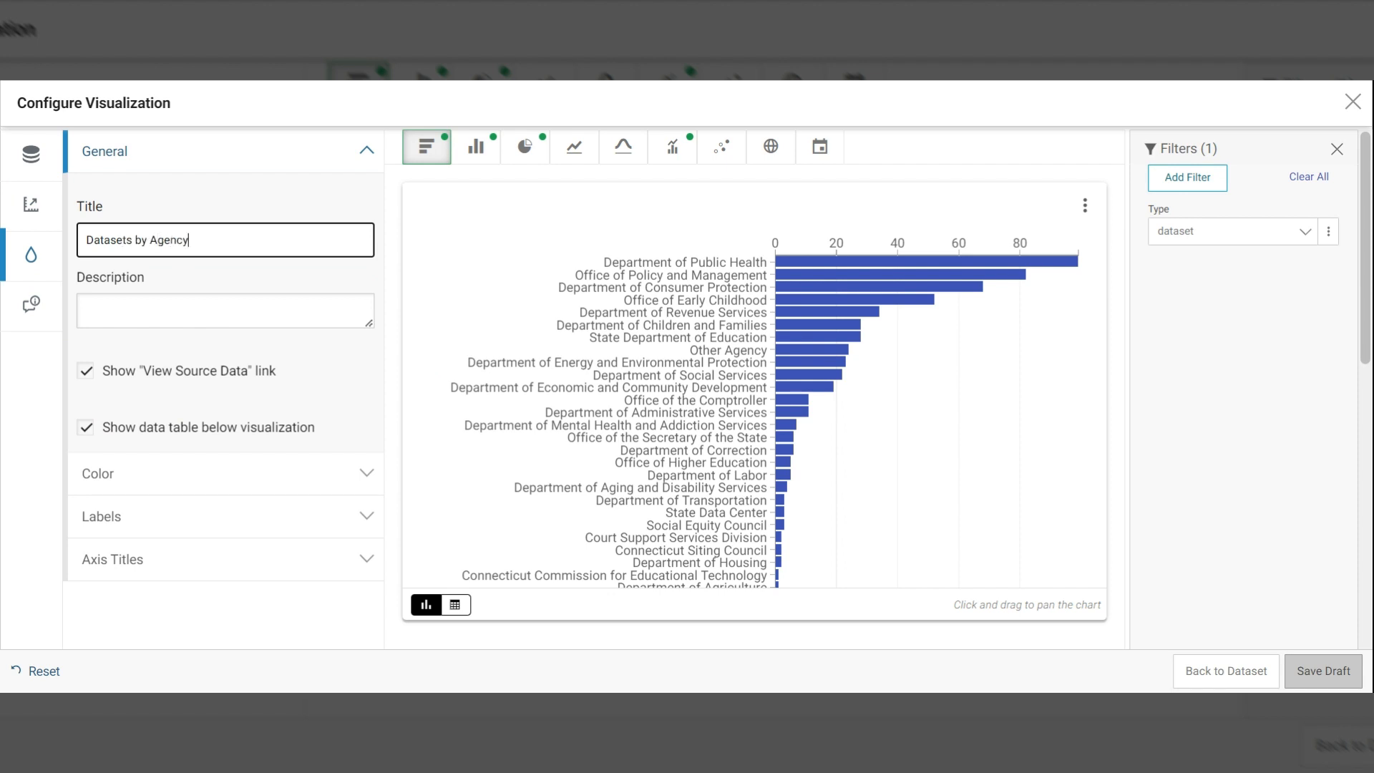
left_click(87, 310)
type("Number of datasets publised")
key("BackSpace")
key("BackSpace")
type("hed by agencies")
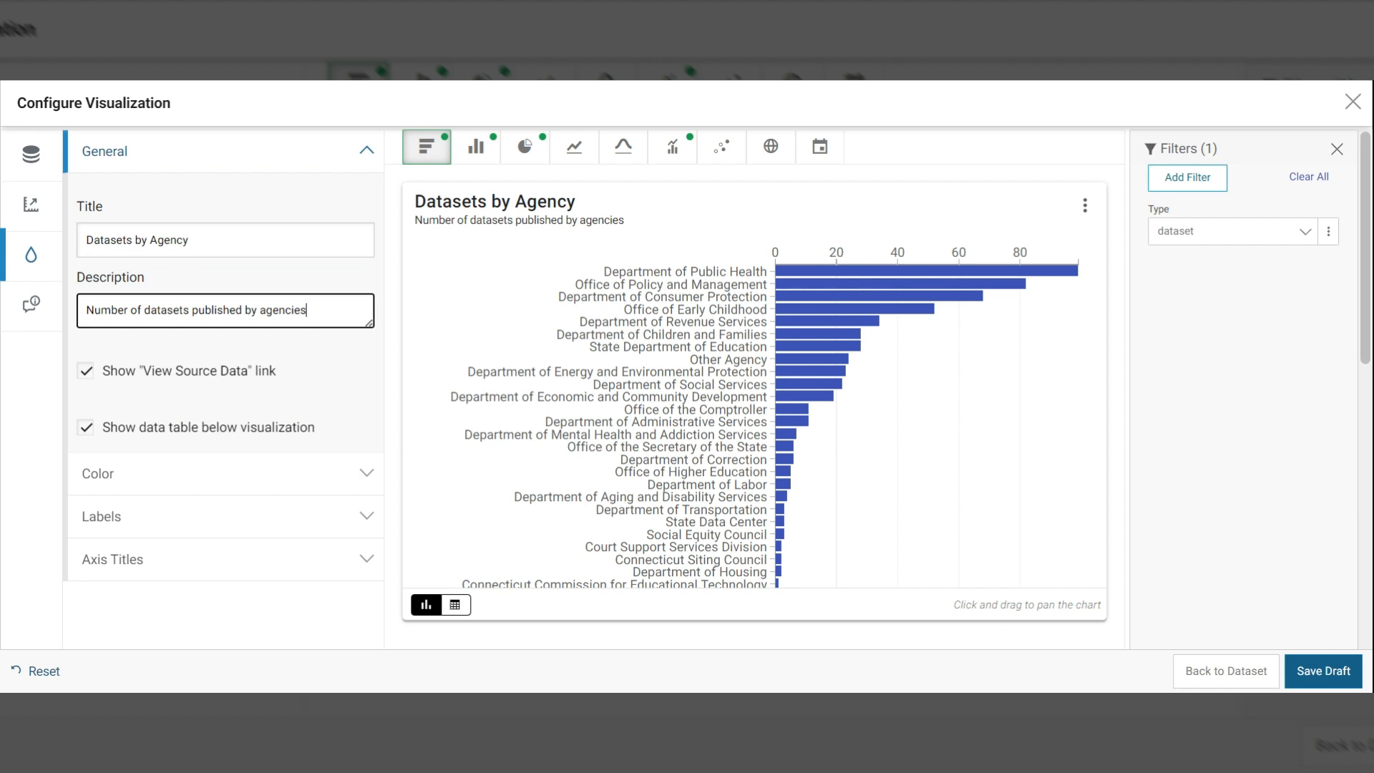
Show value labels on the chart's bars
left_click(173, 474)
scroll(256, 391, "down", 1)
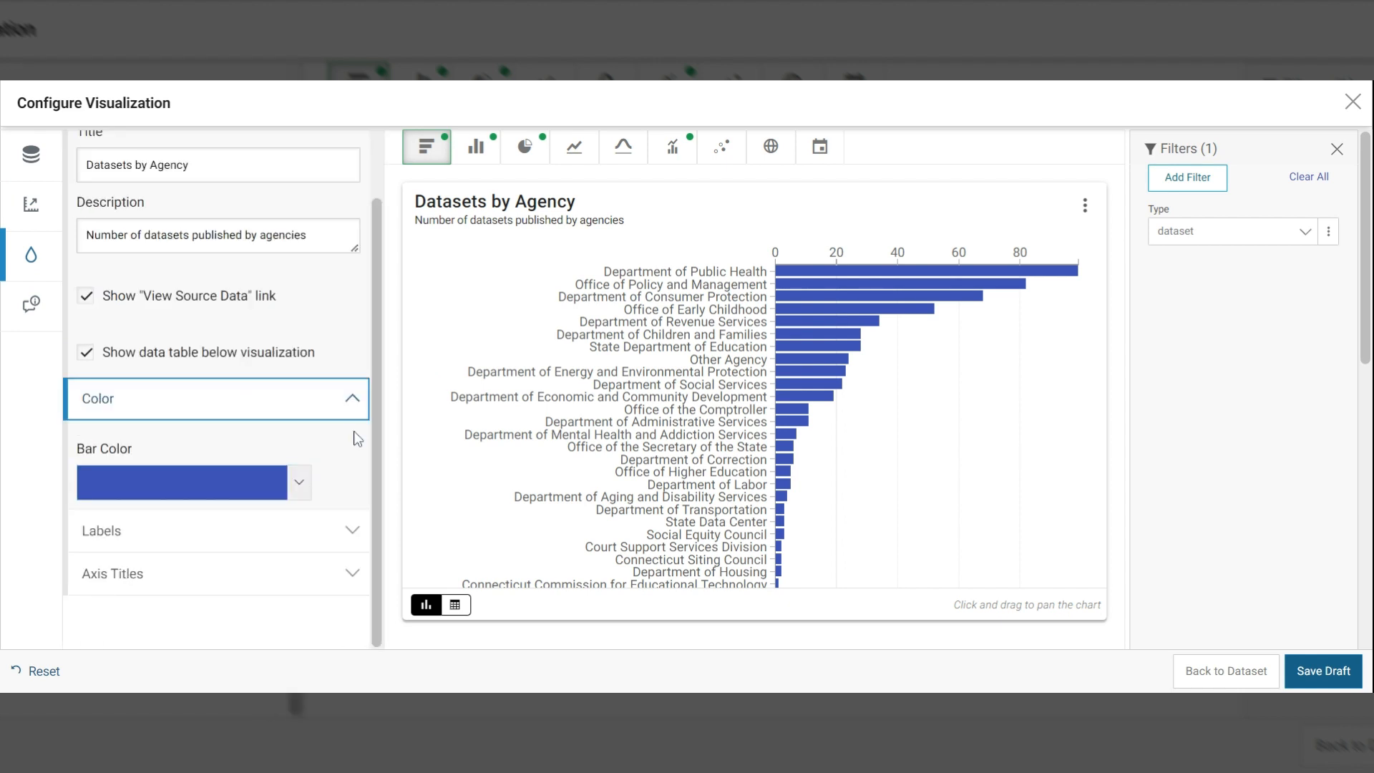
left_click(351, 530)
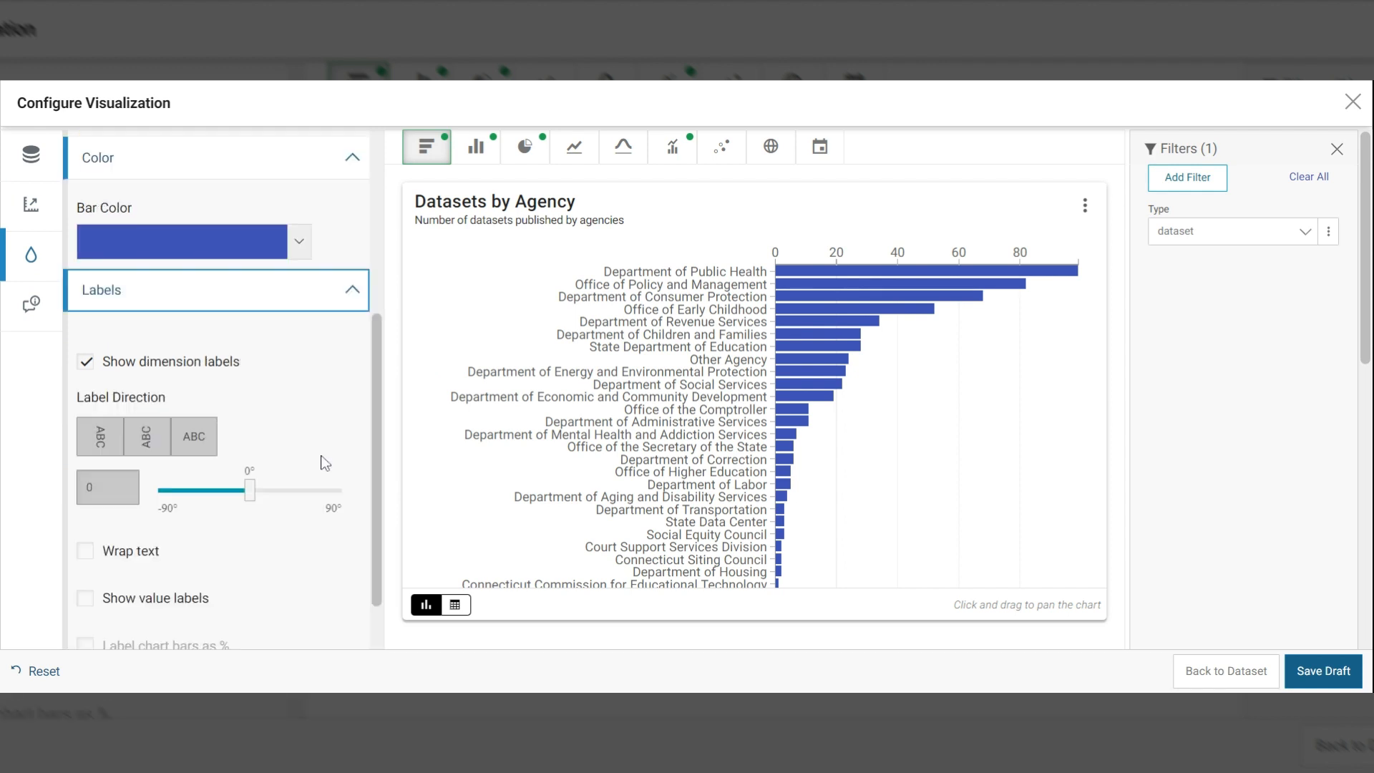
scroll(336, 476, "down", 1)
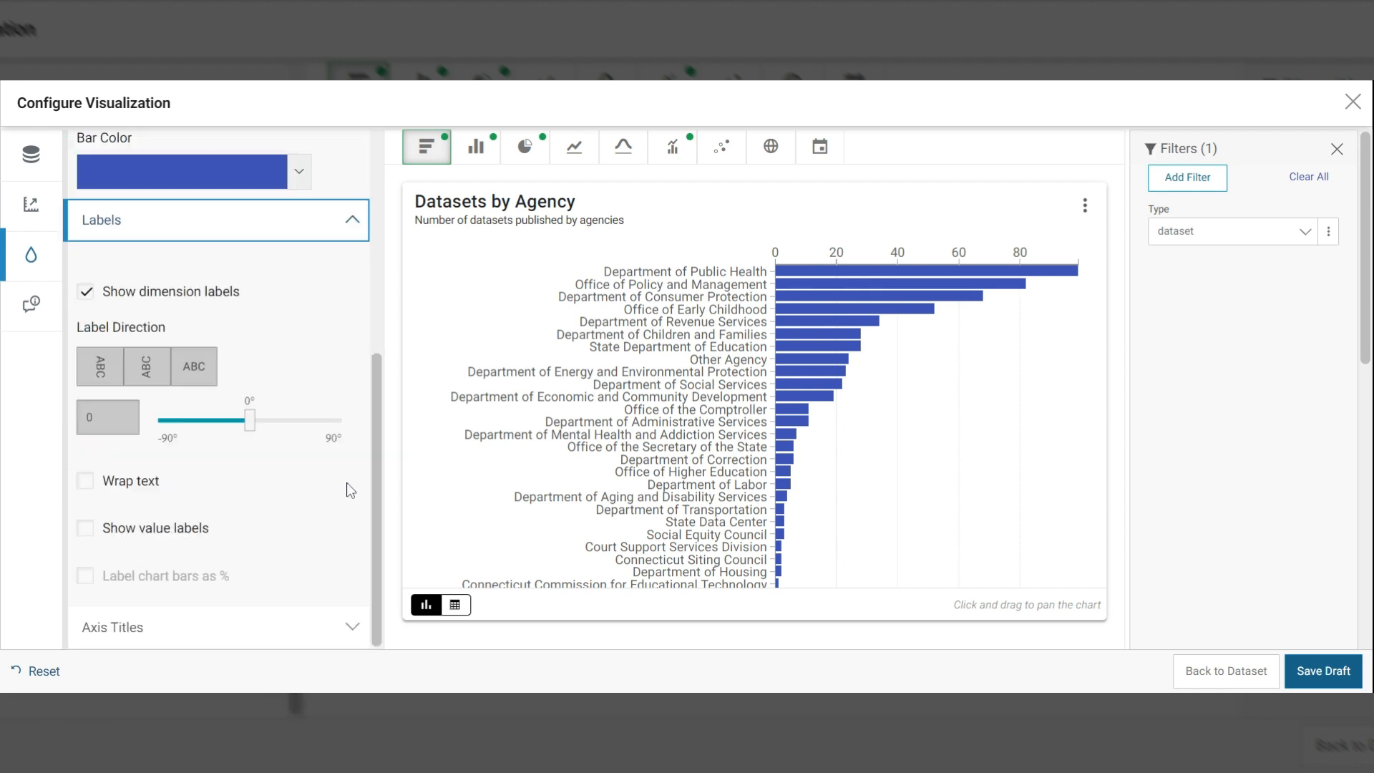
left_click(87, 534)
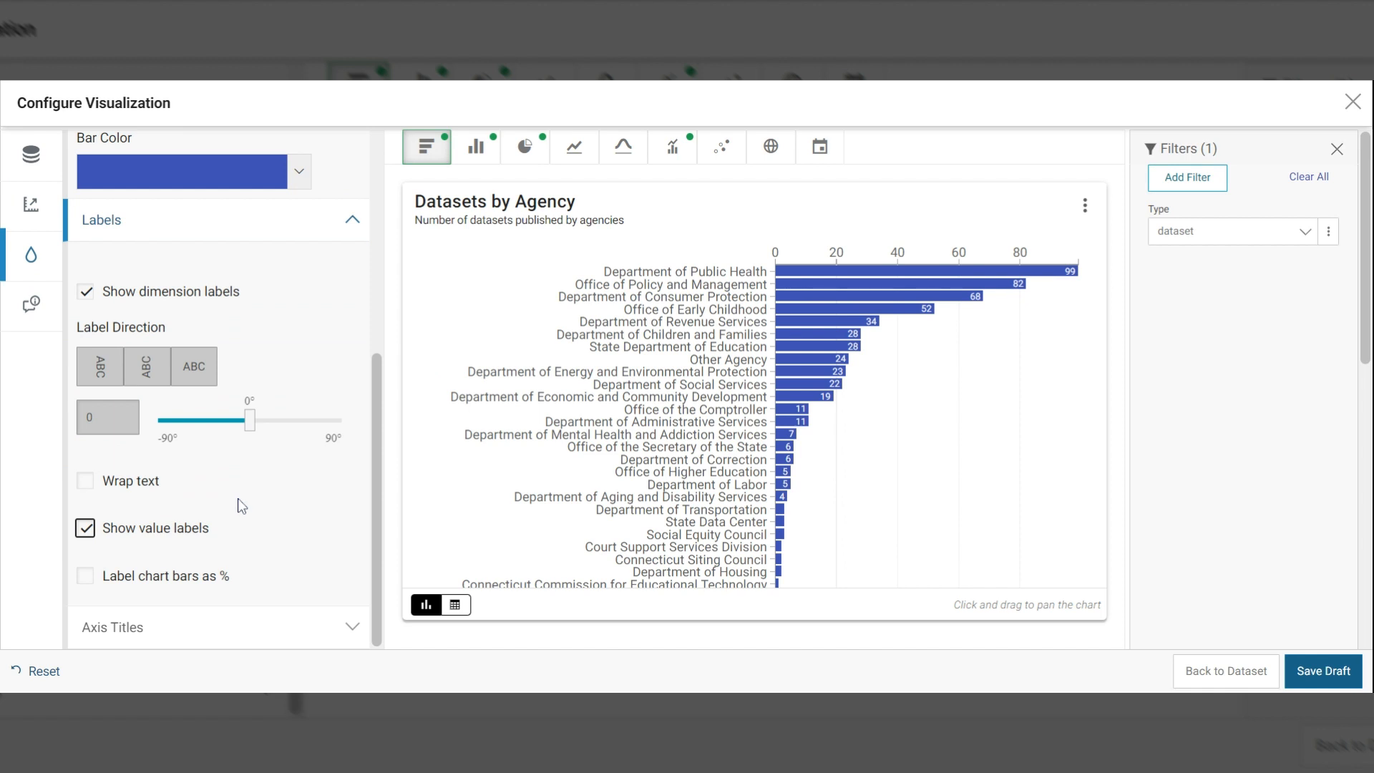
left_click(308, 627)
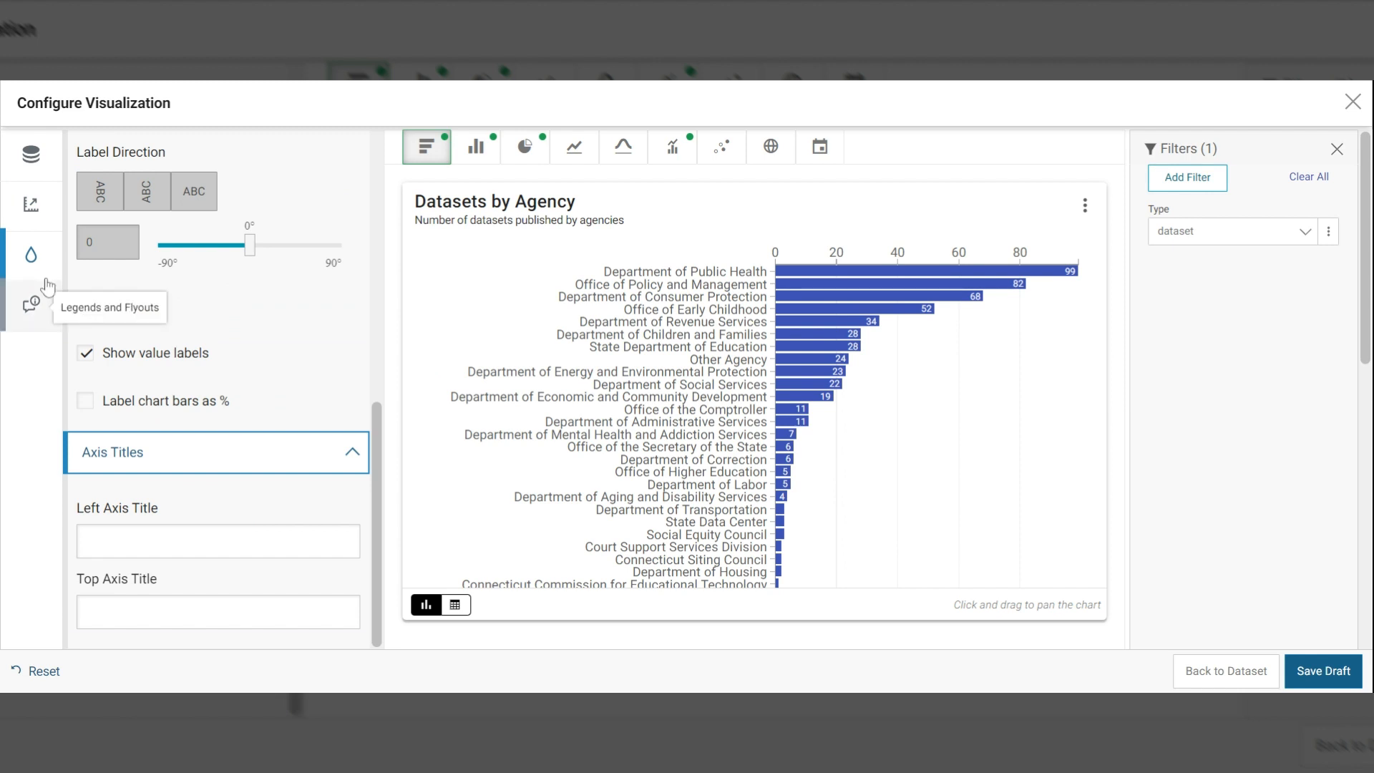
Set the flyout unit label for the row count to "dataset" in the singular and "datasets" in the plural
left_click(42, 320)
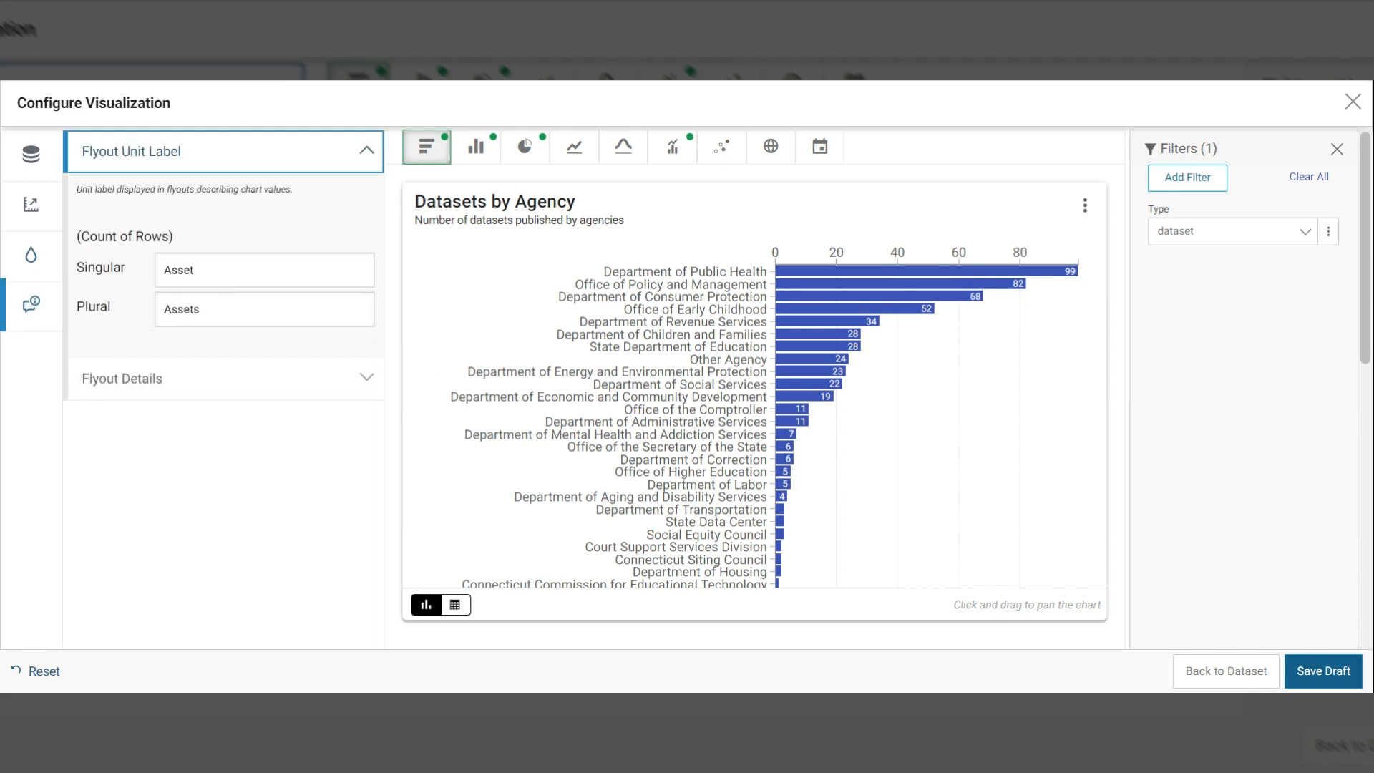
key("Tab")
mouse_move(540, 371)
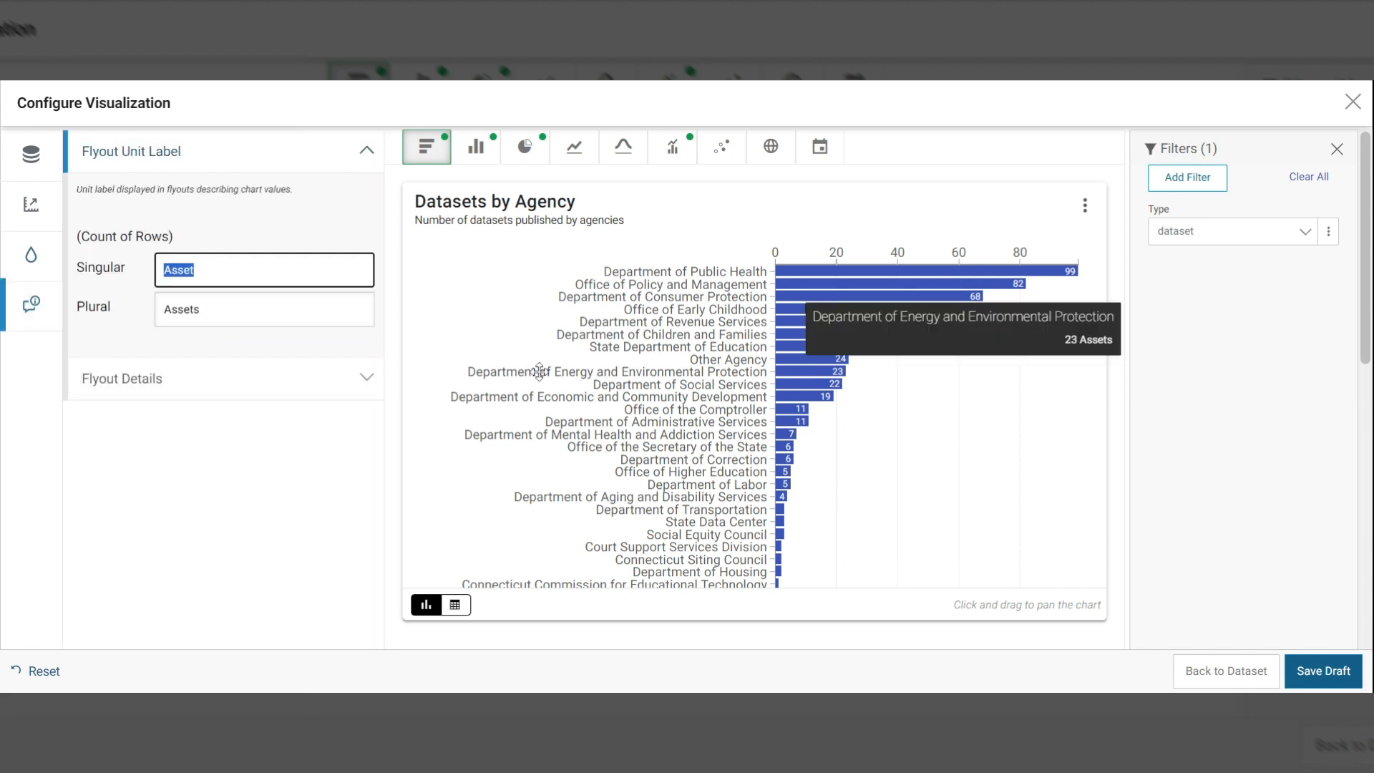
type("dataset")
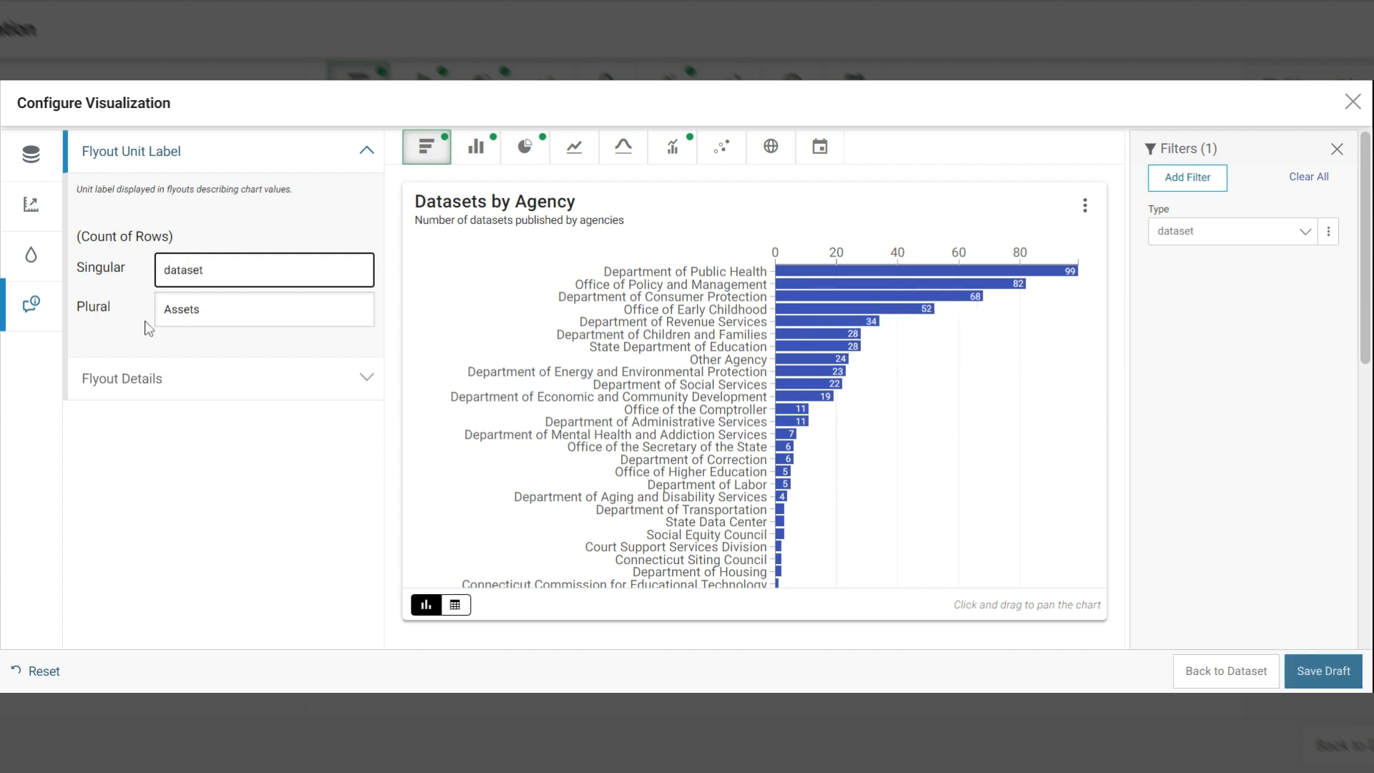
key("Tab")
type("d")
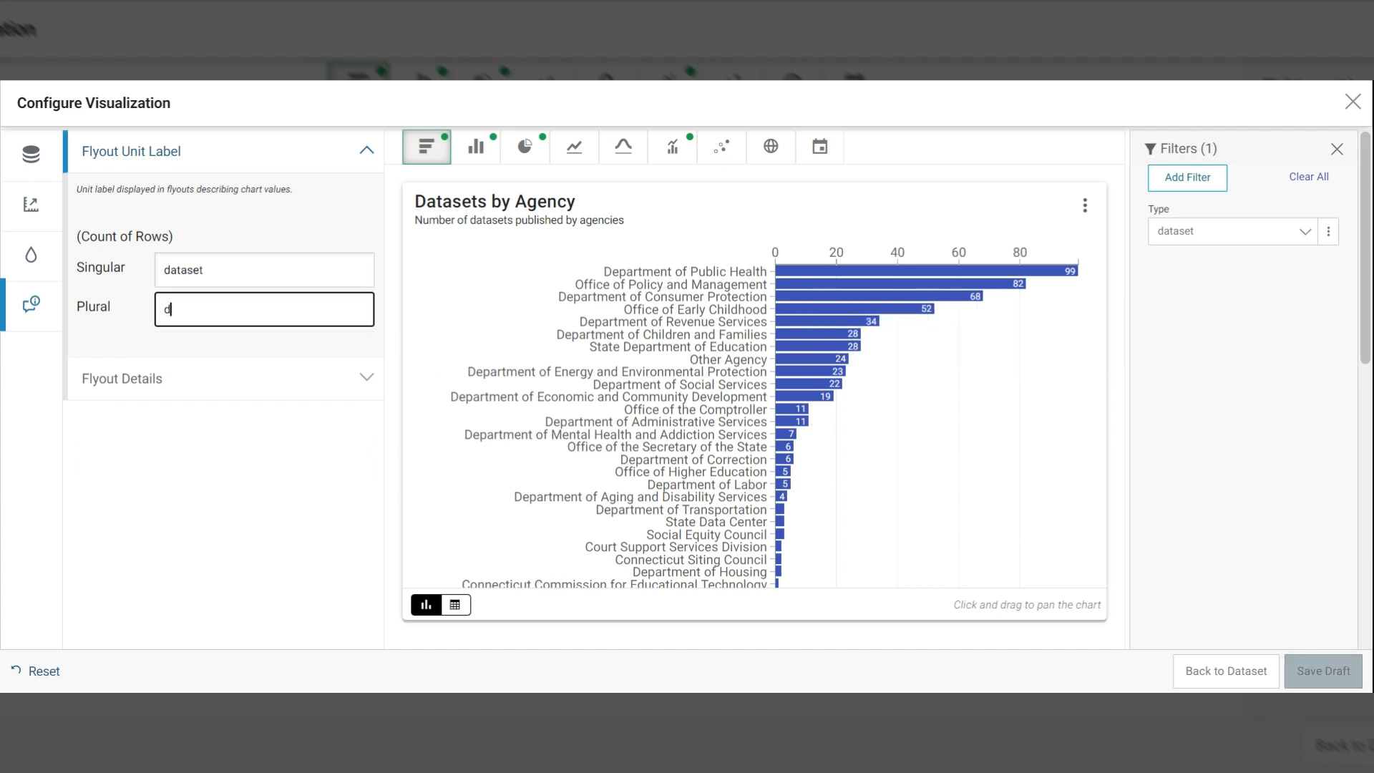
type("atasetes")
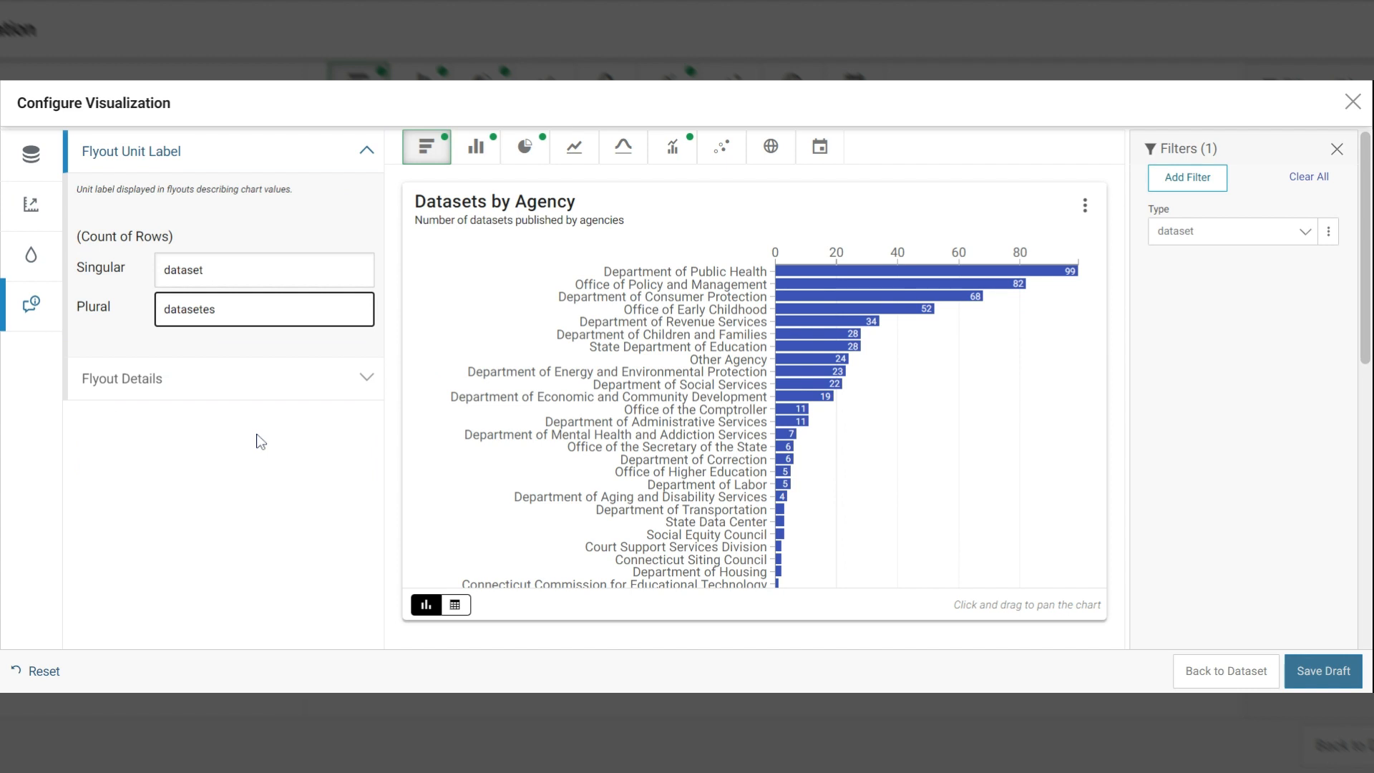
key("BackSpace")
key("BackSpace")
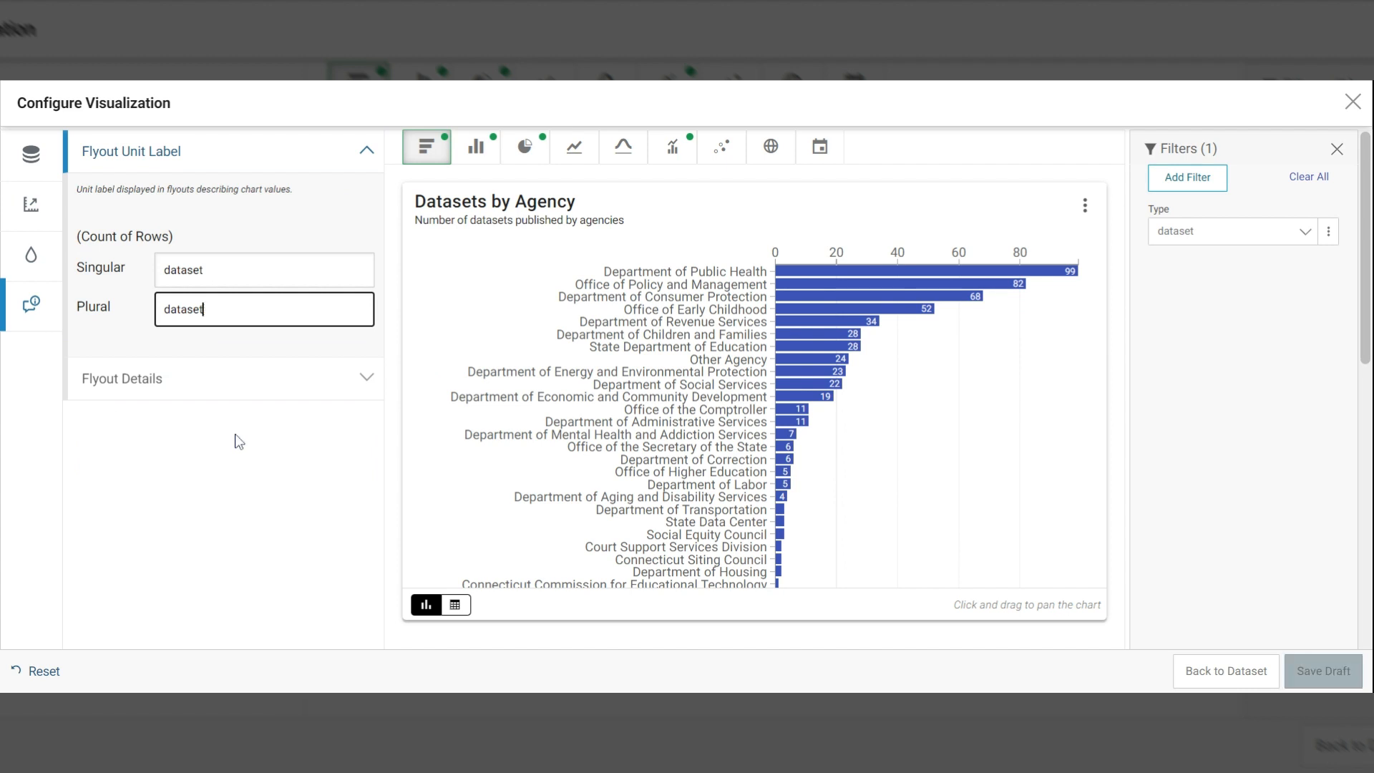
type("s")
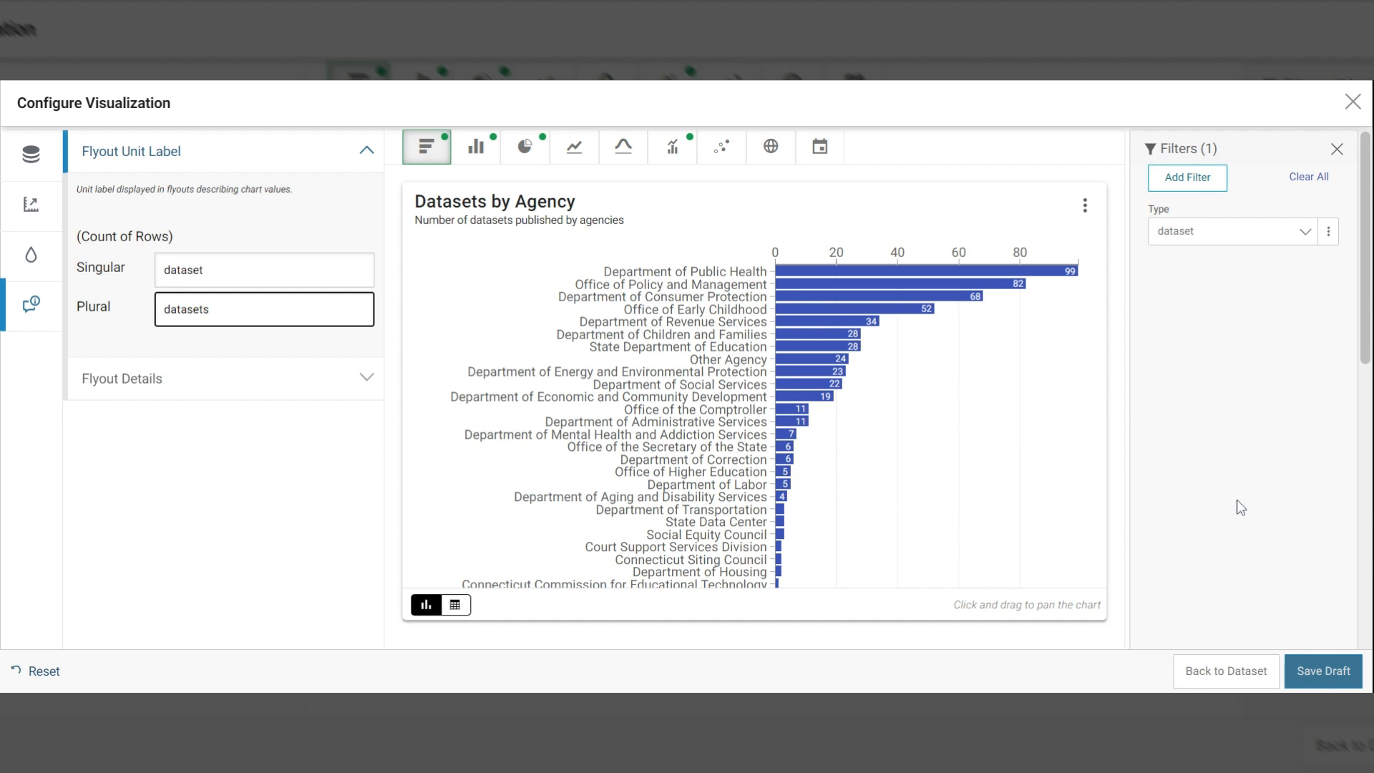
left_click(1235, 474)
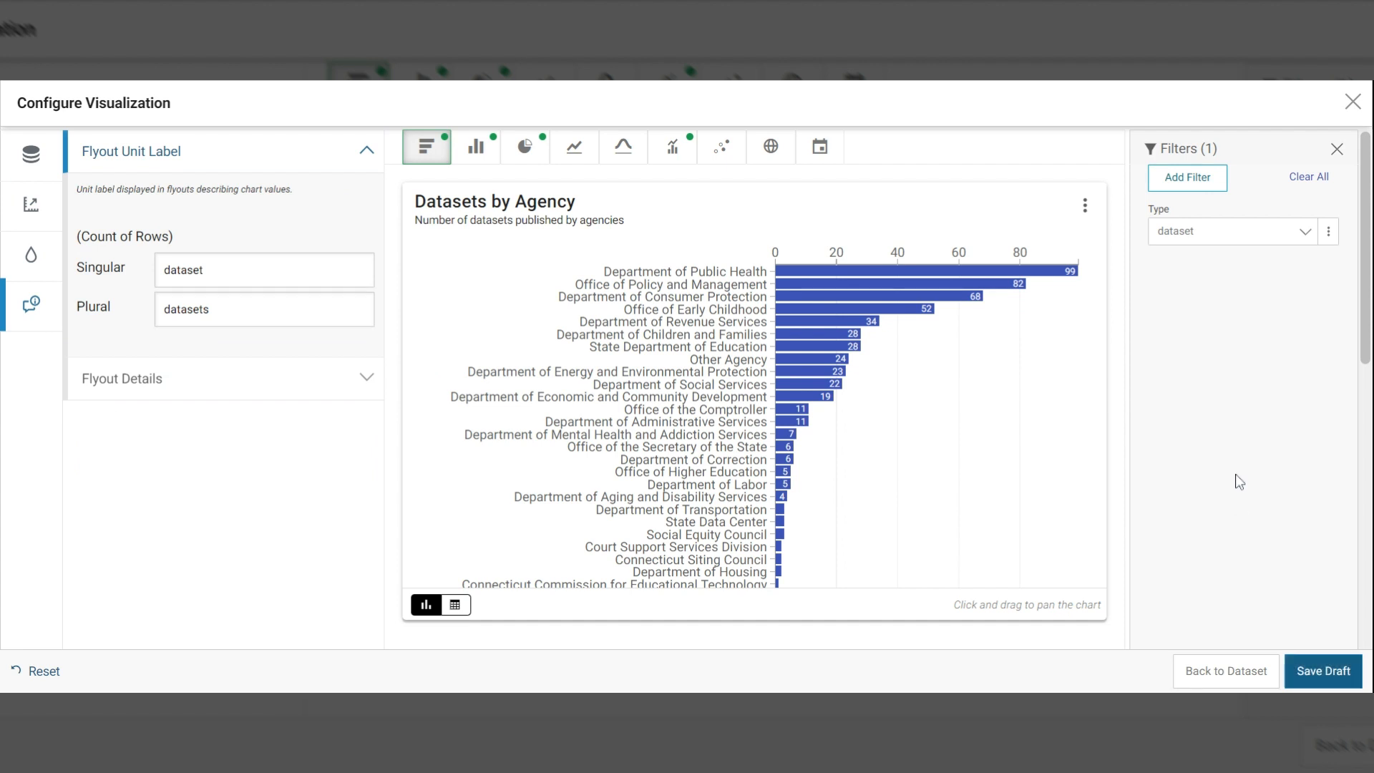
Save the visualization as a draft named "Datasets on data.ct.gov by agency"
mouse_move(941, 306)
left_click(1324, 671)
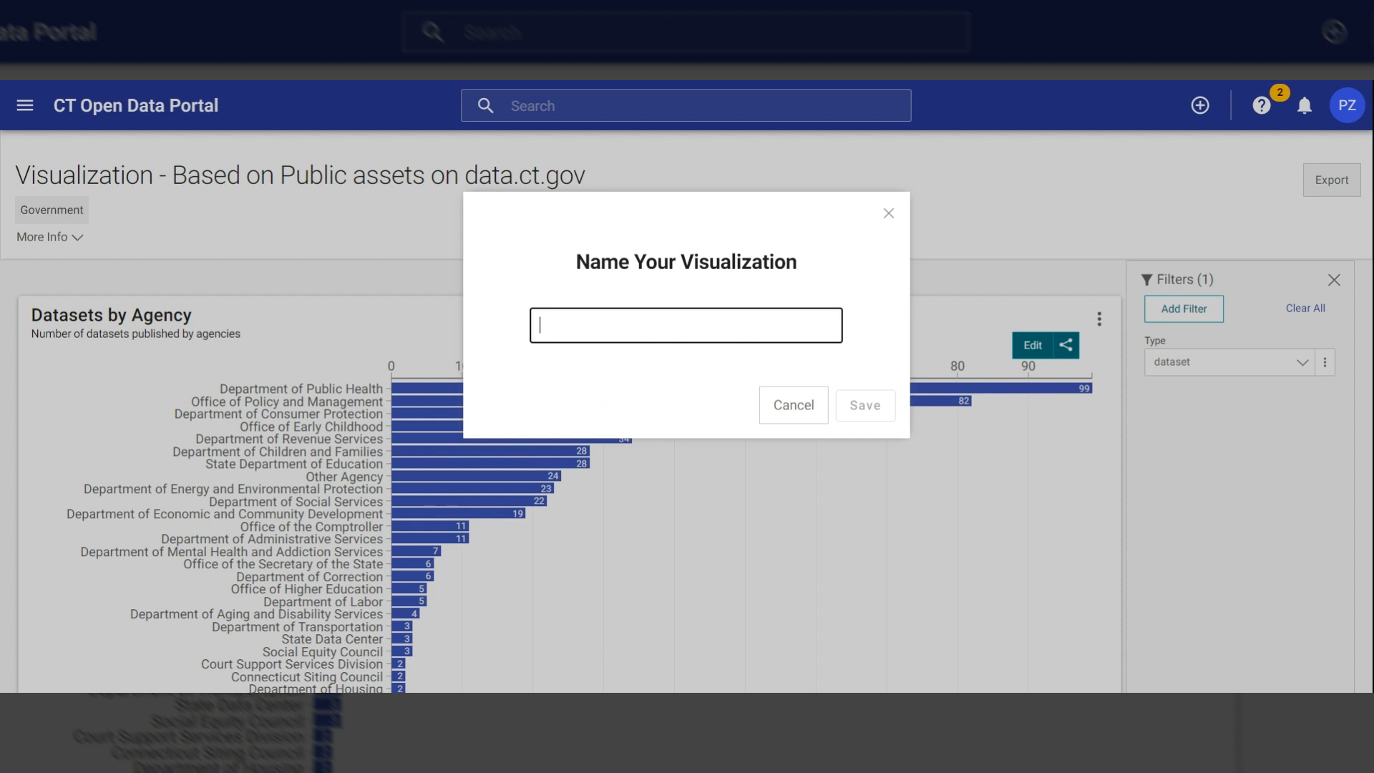
type("Data")
key("Down")
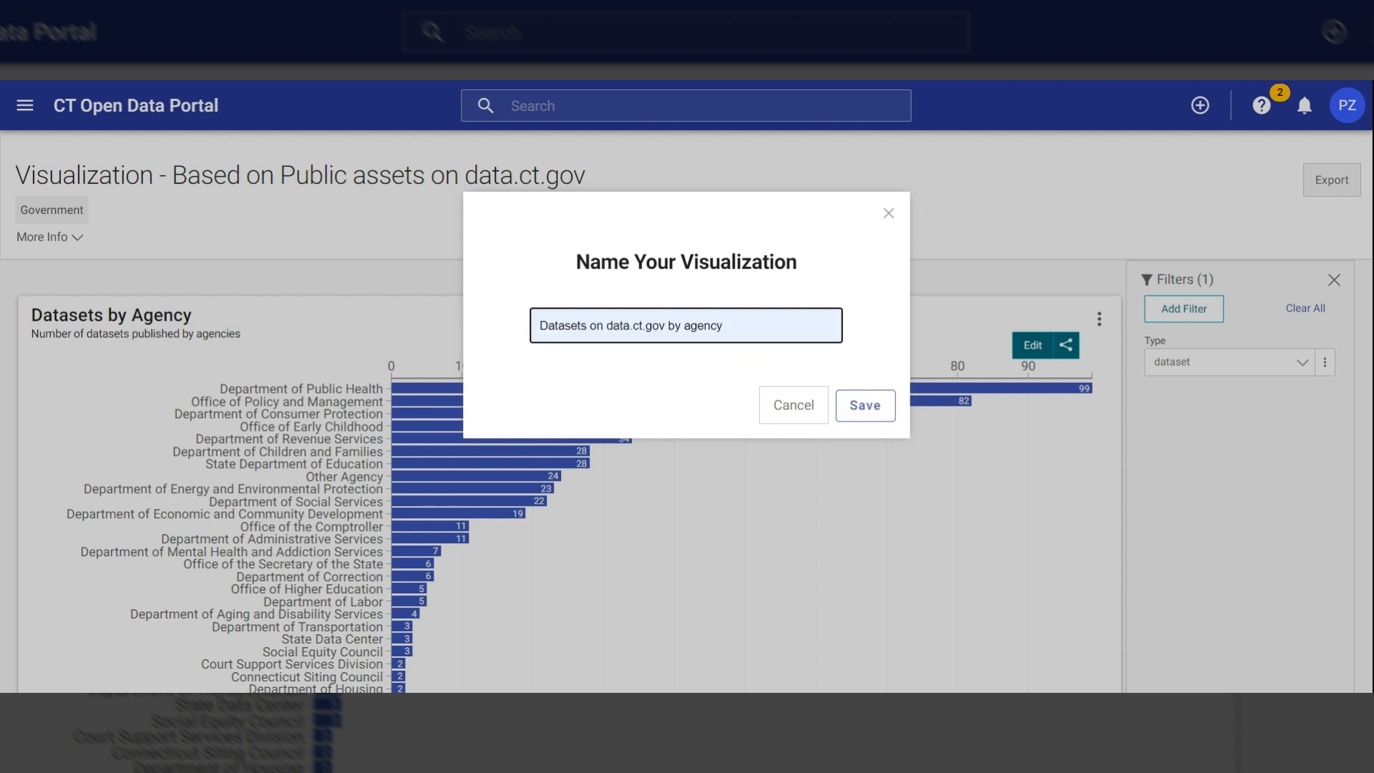
left_click(695, 378)
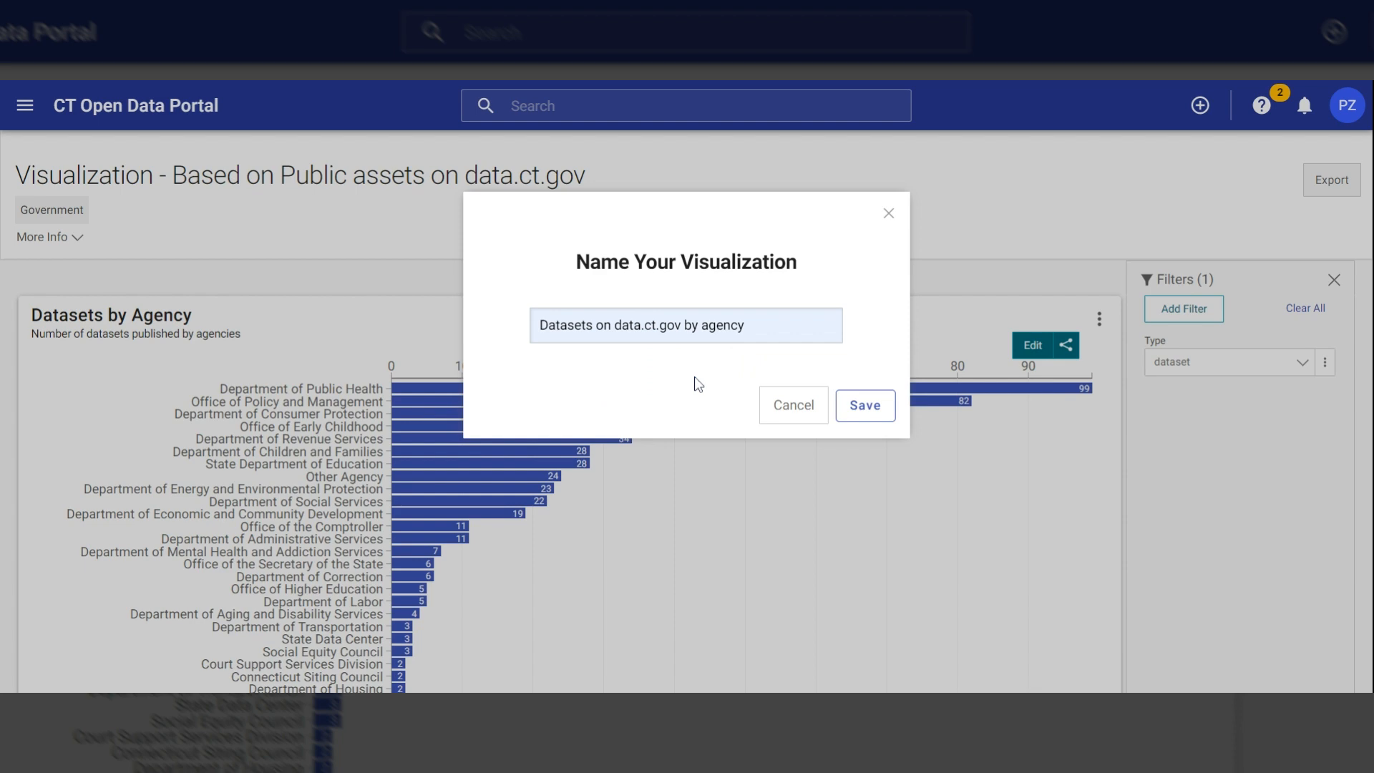
left_click(864, 406)
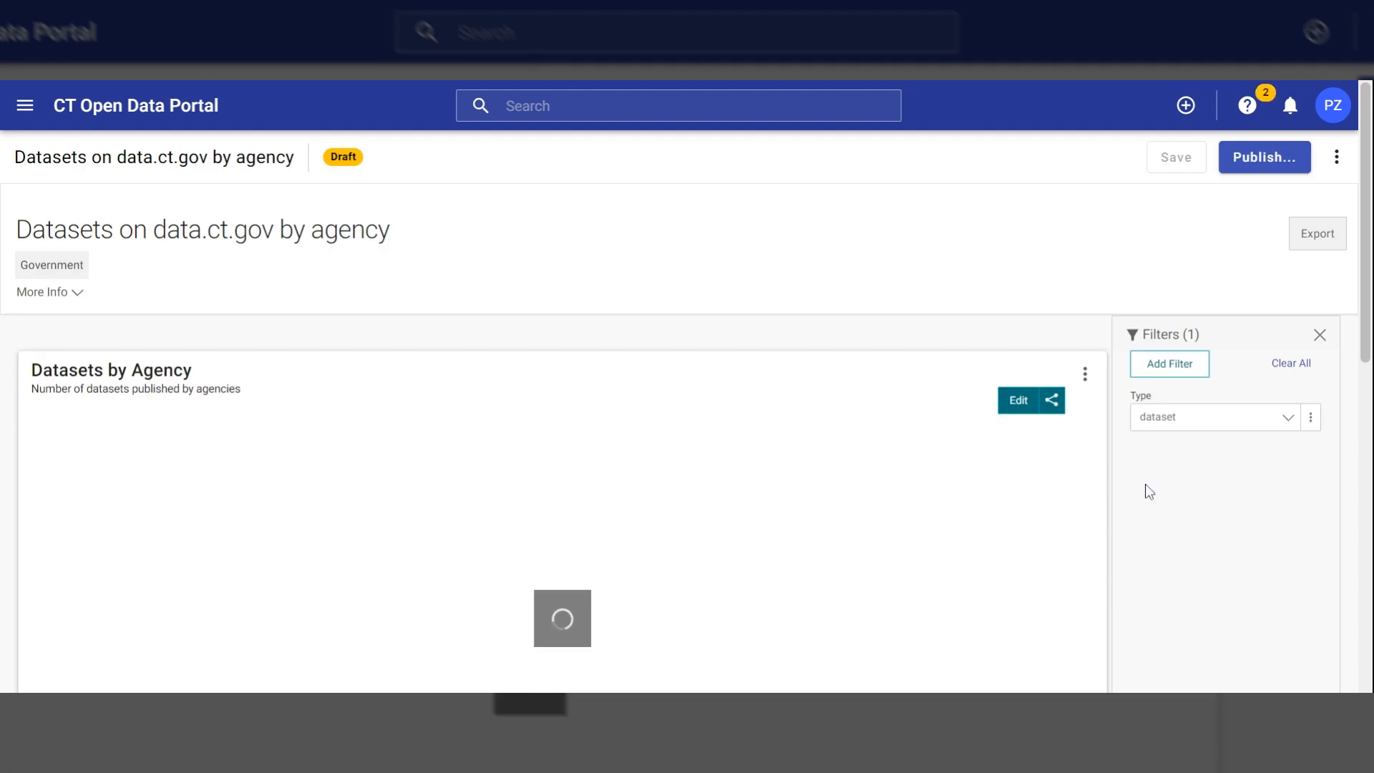
Review the draft chart and publish the visualization with the Private audience
scroll(1148, 491, "down", 2)
scroll(1148, 491, "down", 2)
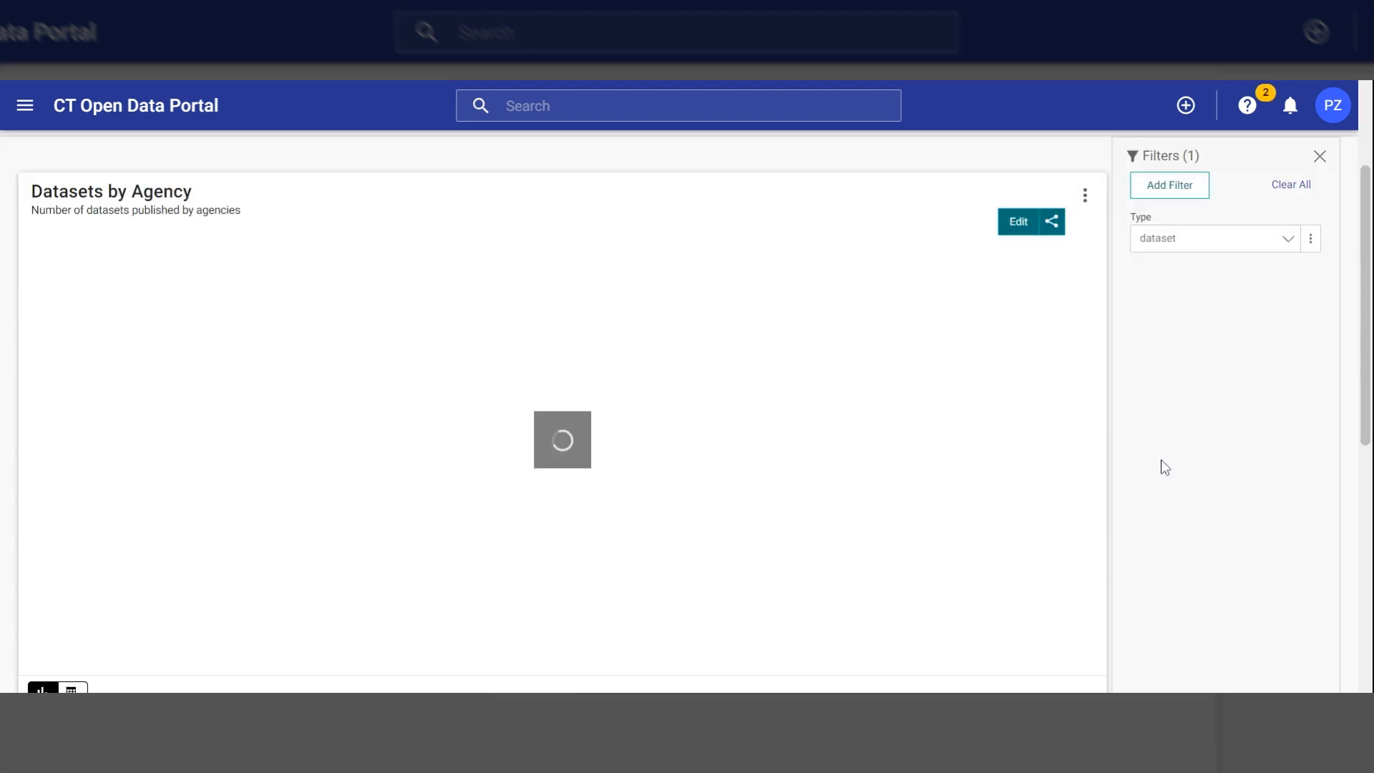
scroll(1161, 460, "up", 4)
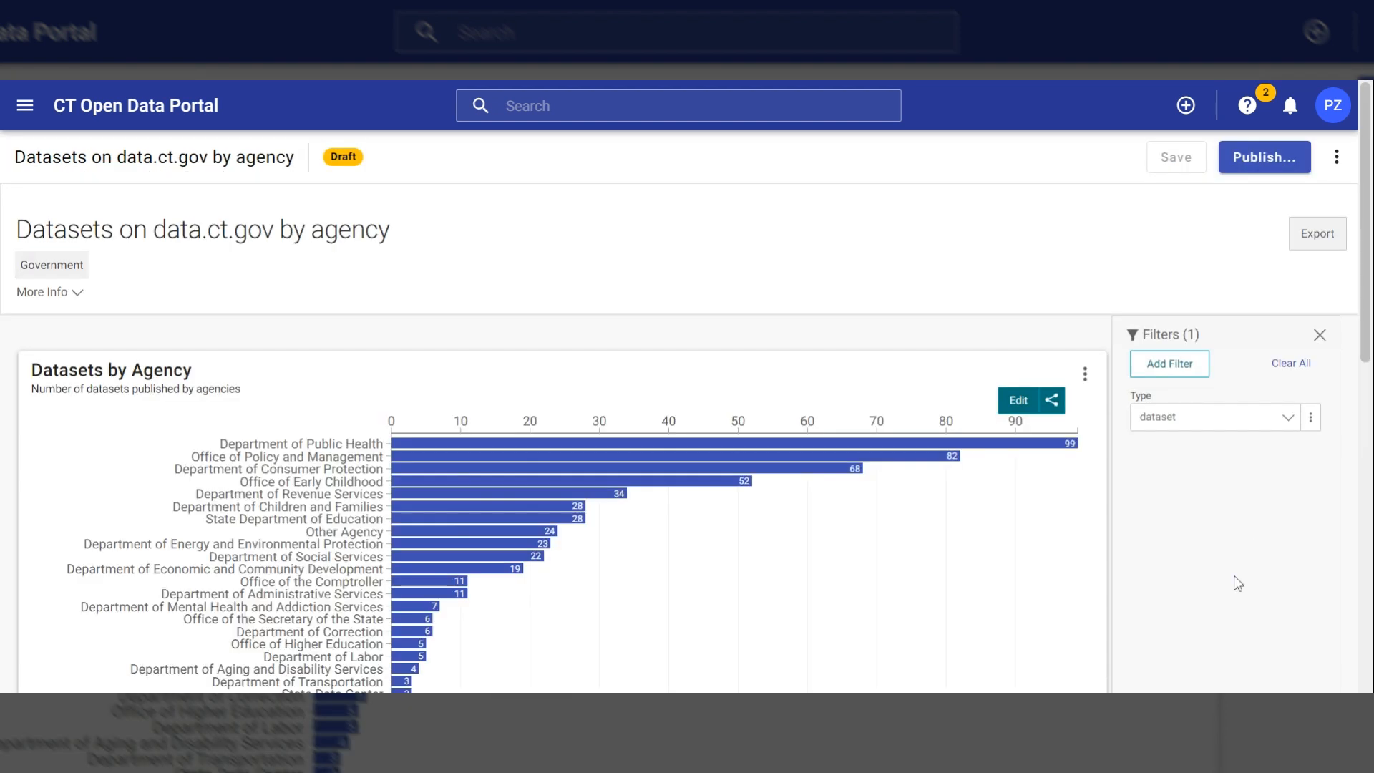
scroll(1205, 576, "down", 1)
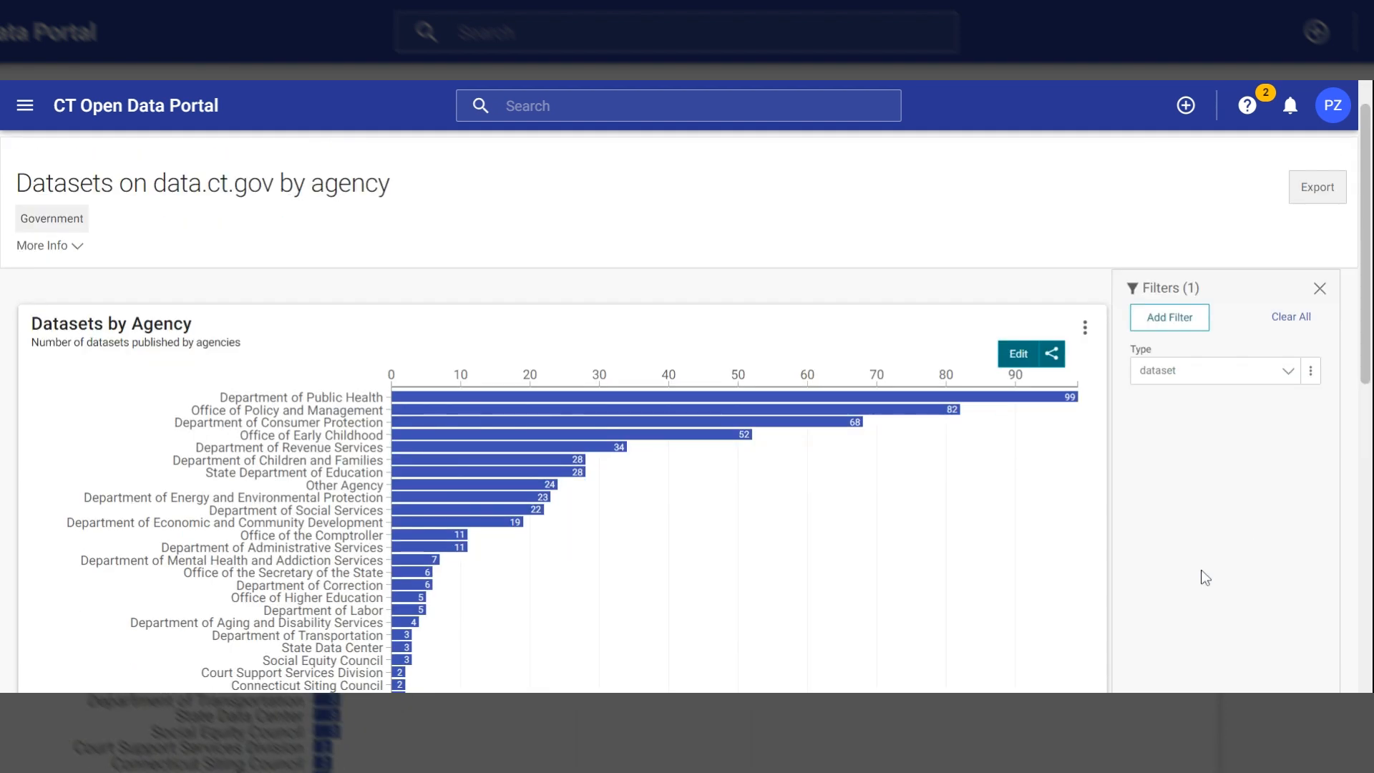
scroll(1205, 577, "down", 1)
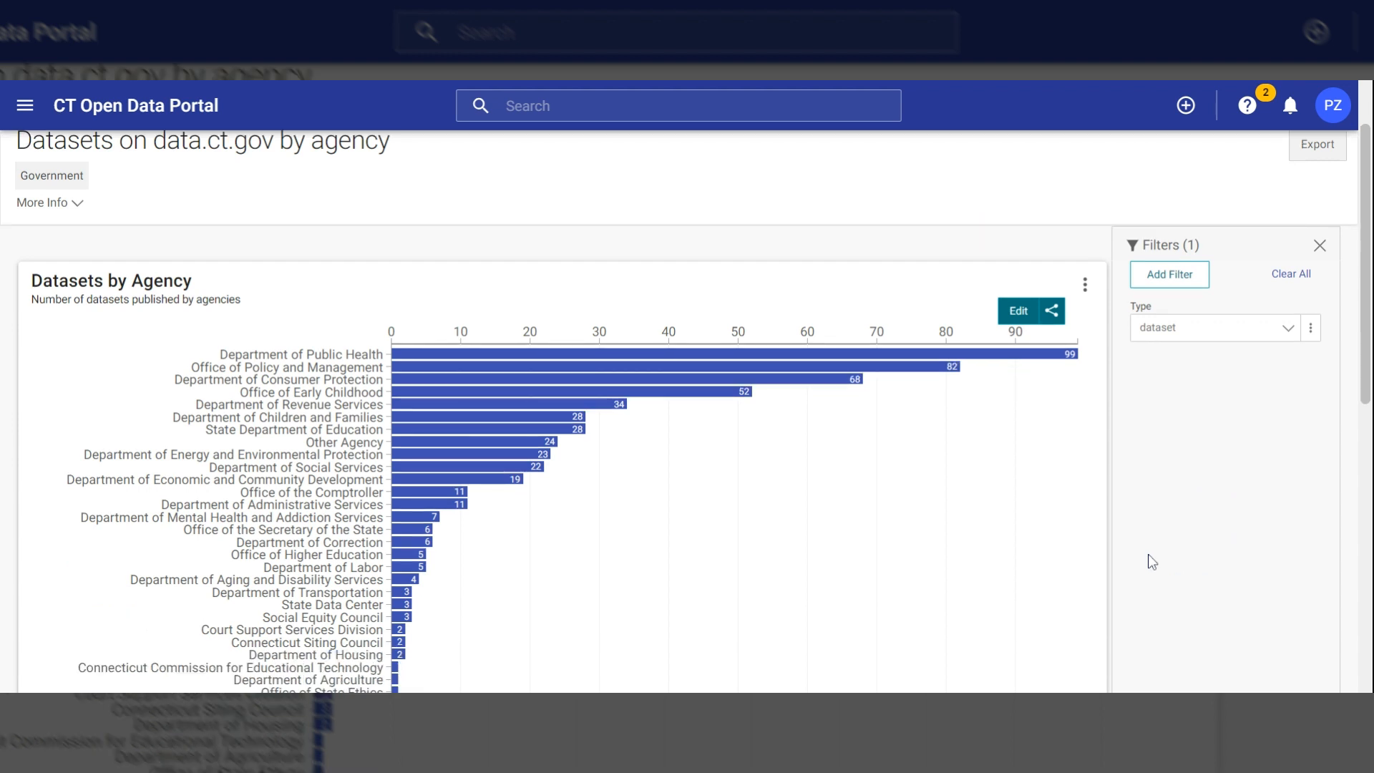
scroll(1152, 563, "down", 2)
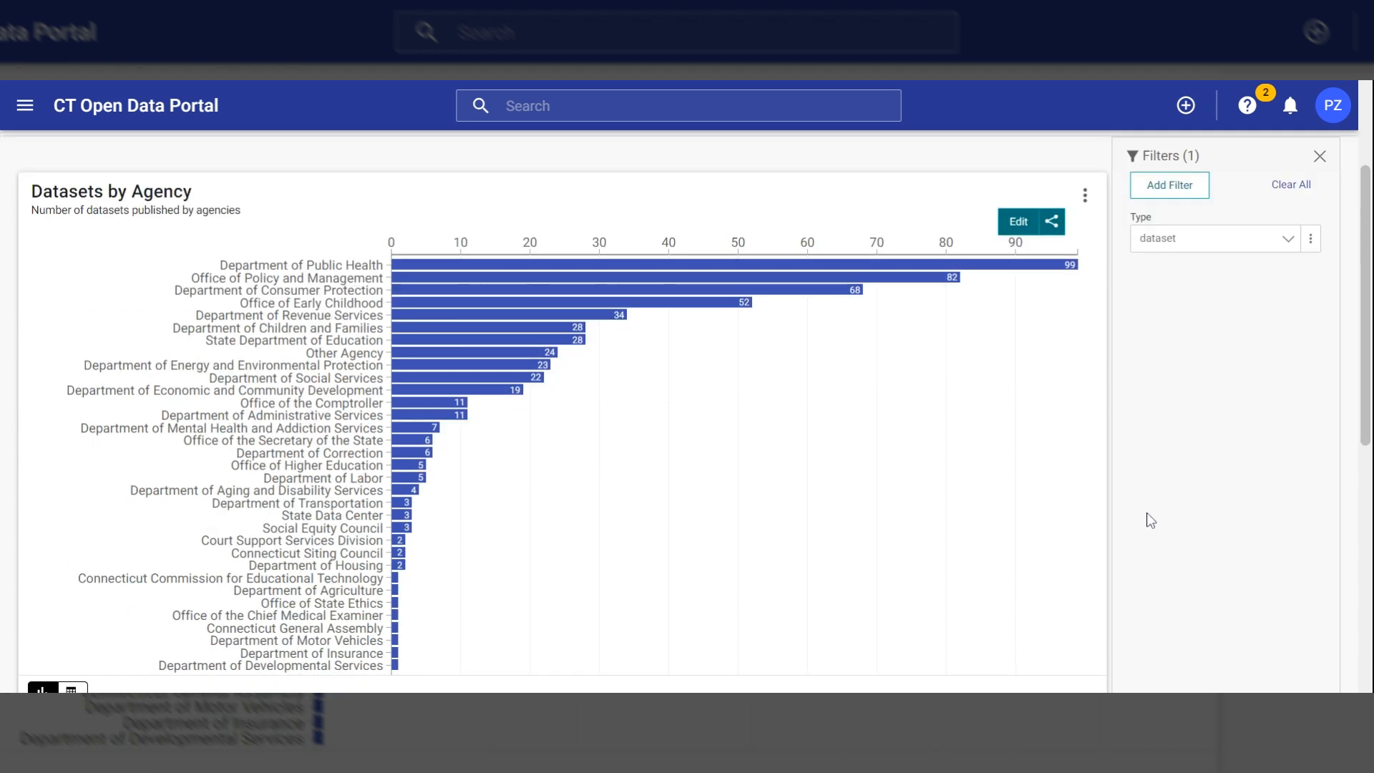
scroll(1205, 203, "up", 4)
left_click(1257, 165)
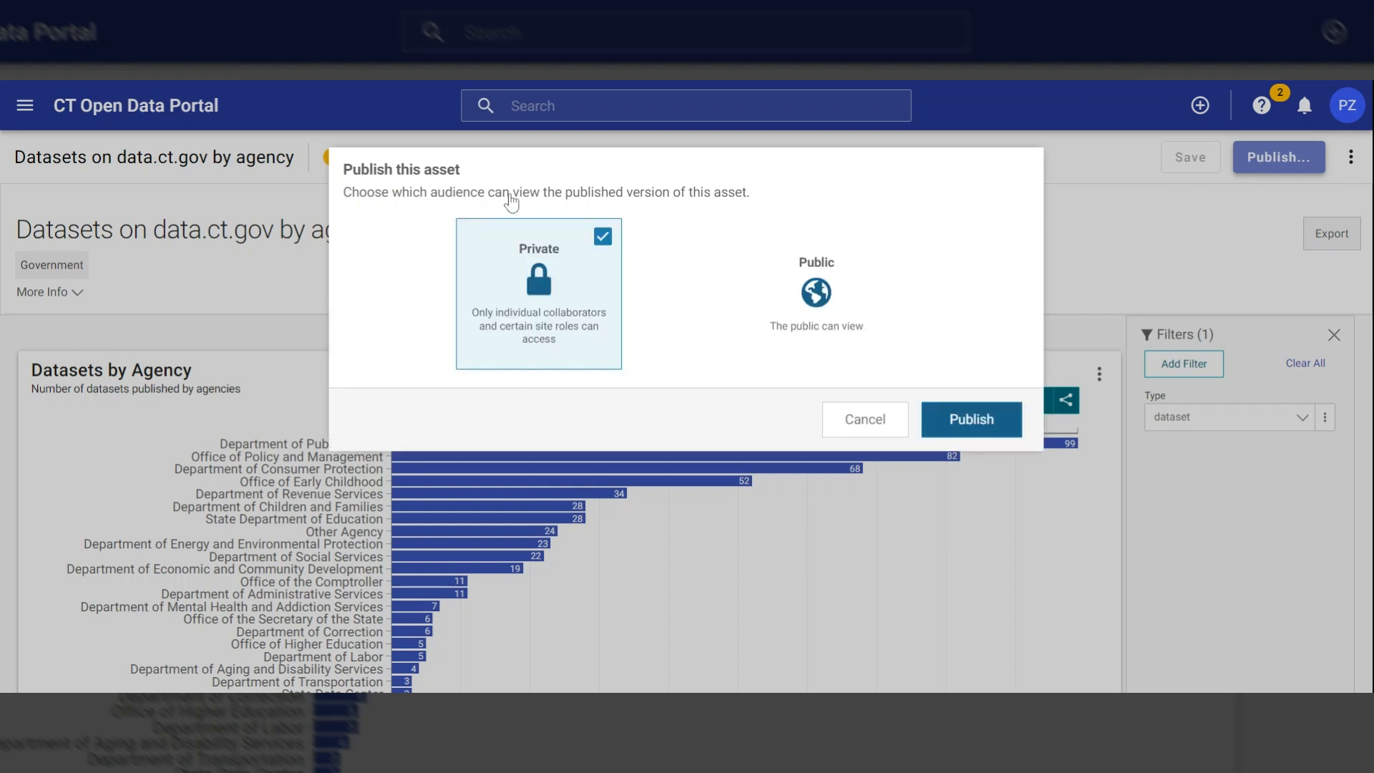
left_click(984, 425)
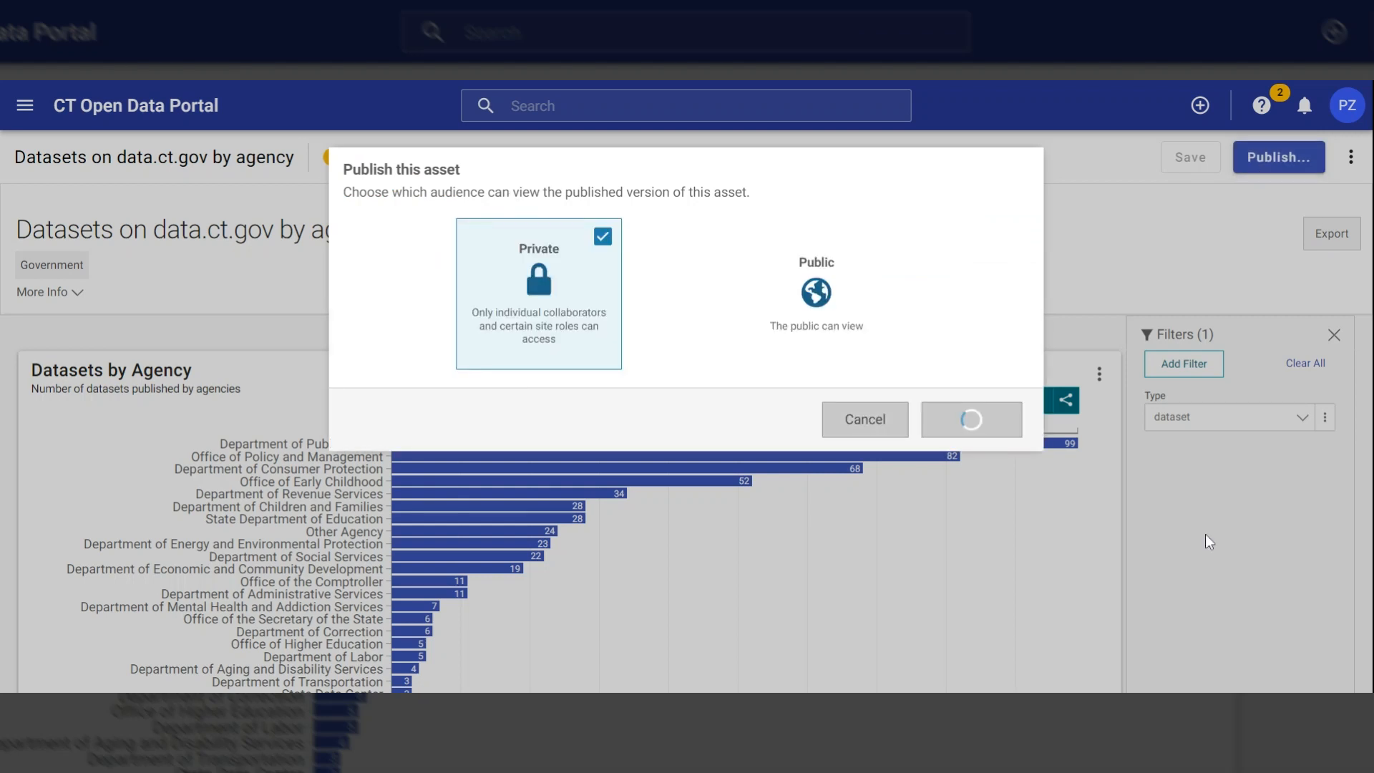